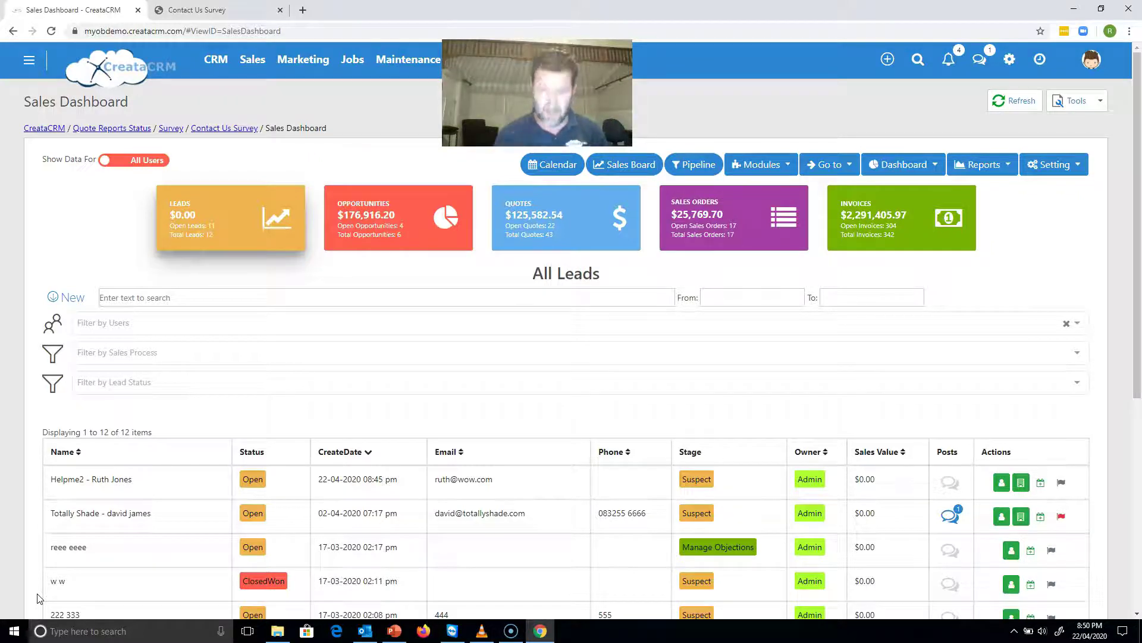
Step: Browse the Sales menu pages and toggle the new-lead form open and closed
{"action": "left_click", "coordinate": [201, 430]}
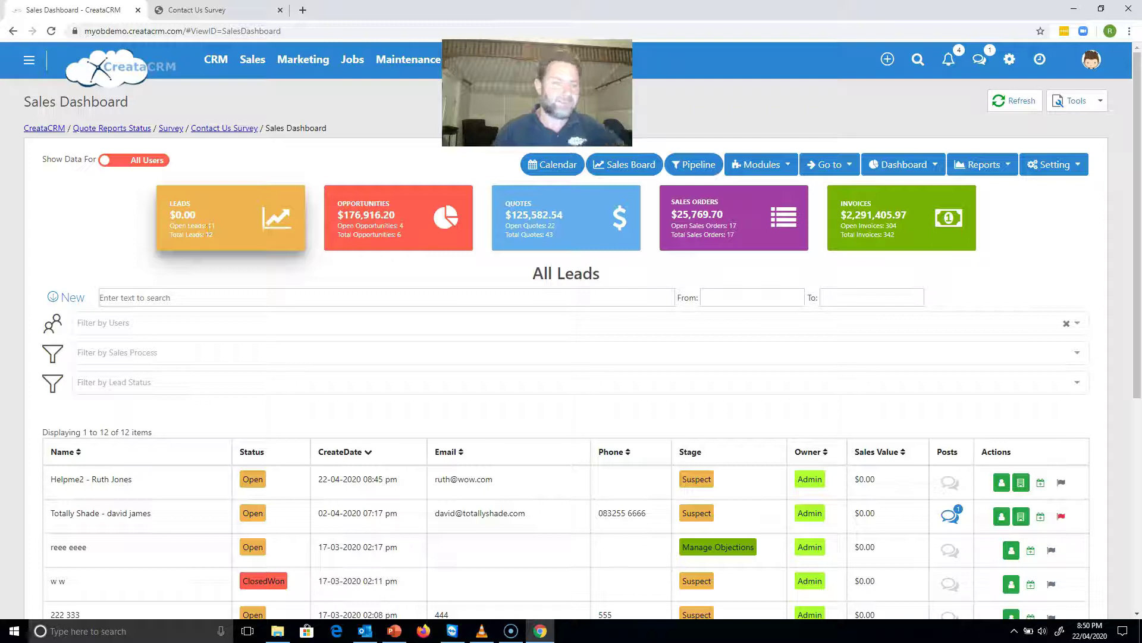
{"action": "left_click", "coordinate": [252, 60]}
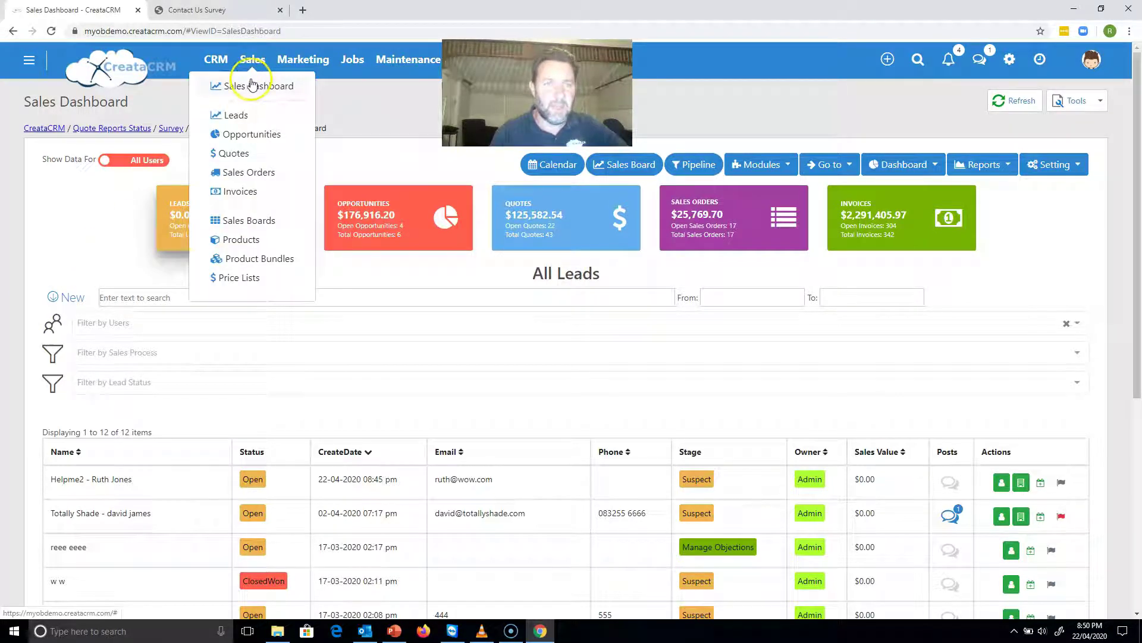
{"action": "left_click", "coordinate": [125, 213]}
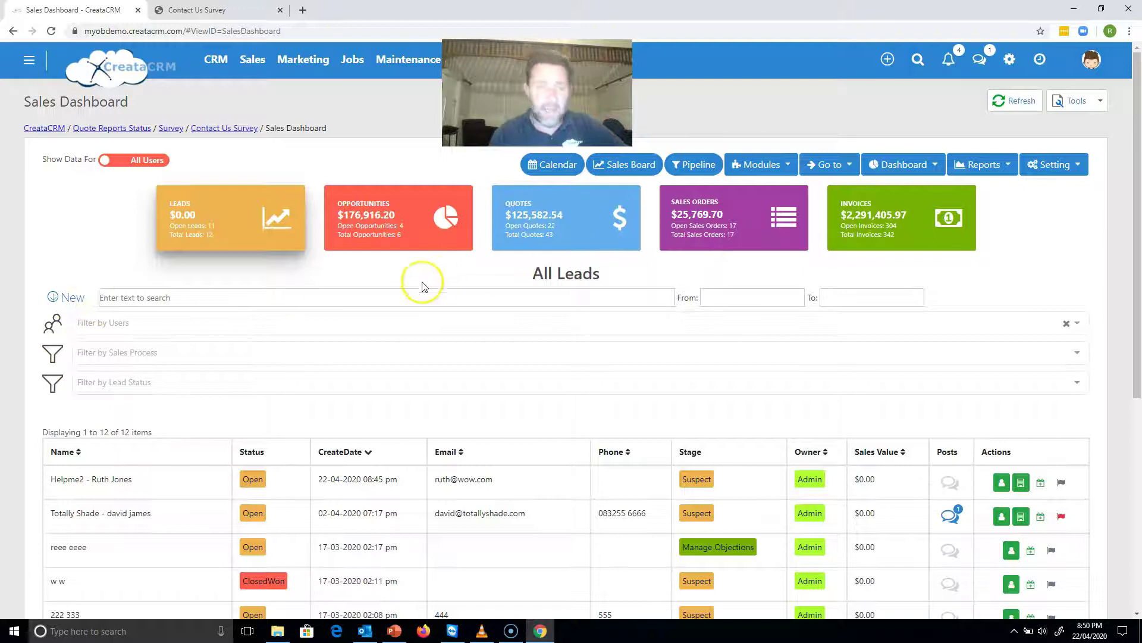
{"action": "left_click", "coordinate": [72, 298]}
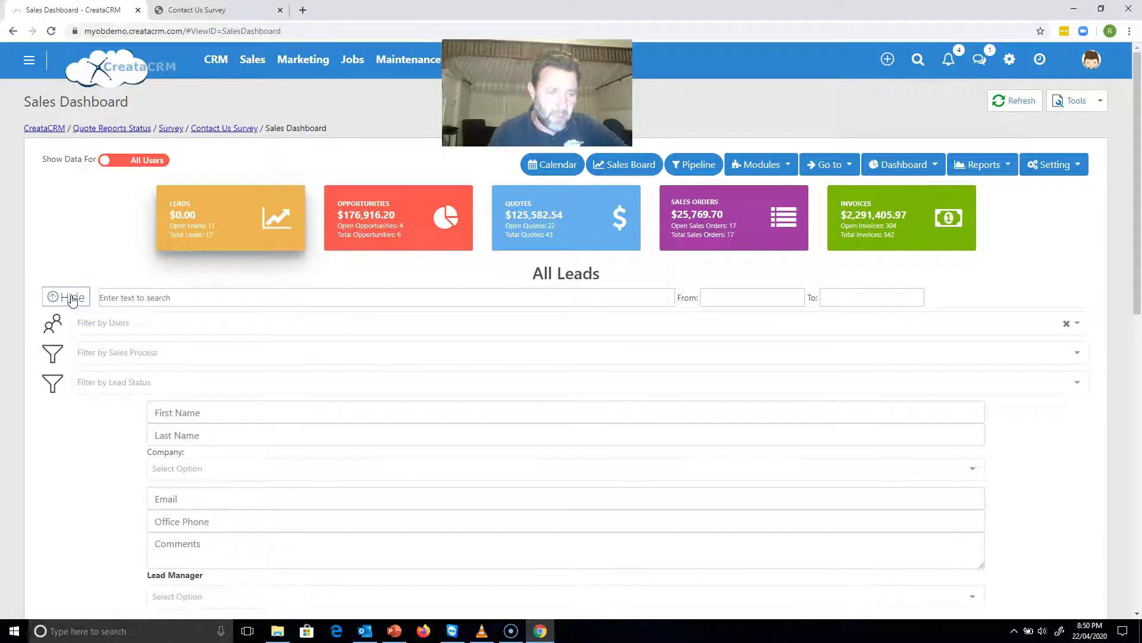
{"action": "left_click", "coordinate": [72, 298]}
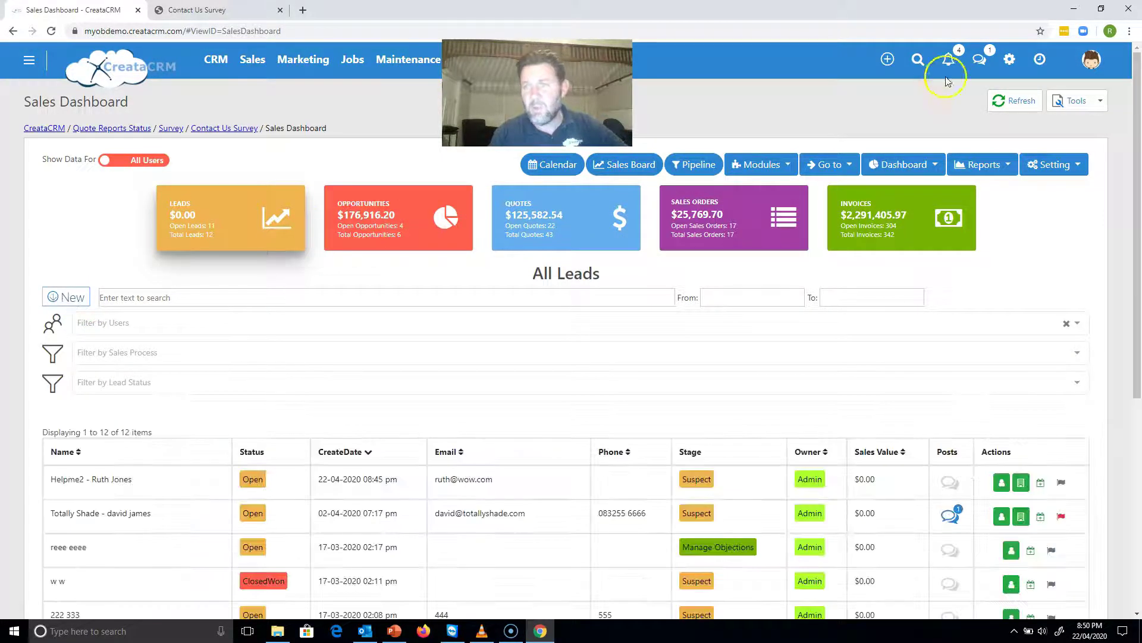
Step: Check the Quick Create list, then open a blank new-lead form under All Leads
{"action": "left_click", "coordinate": [884, 61]}
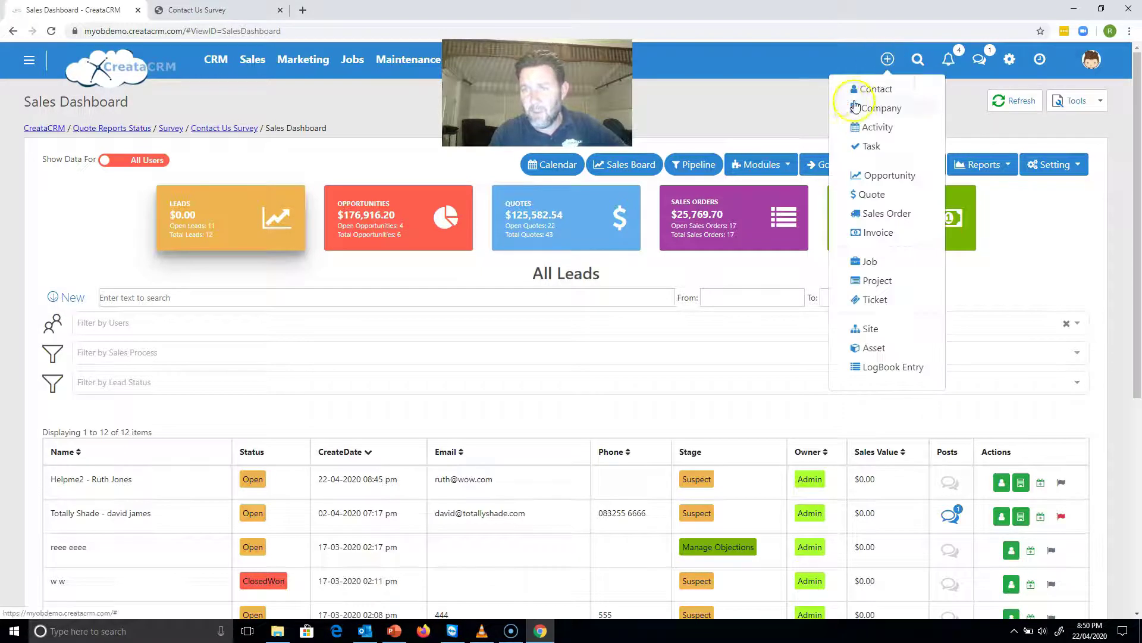
{"action": "left_click", "coordinate": [796, 93]}
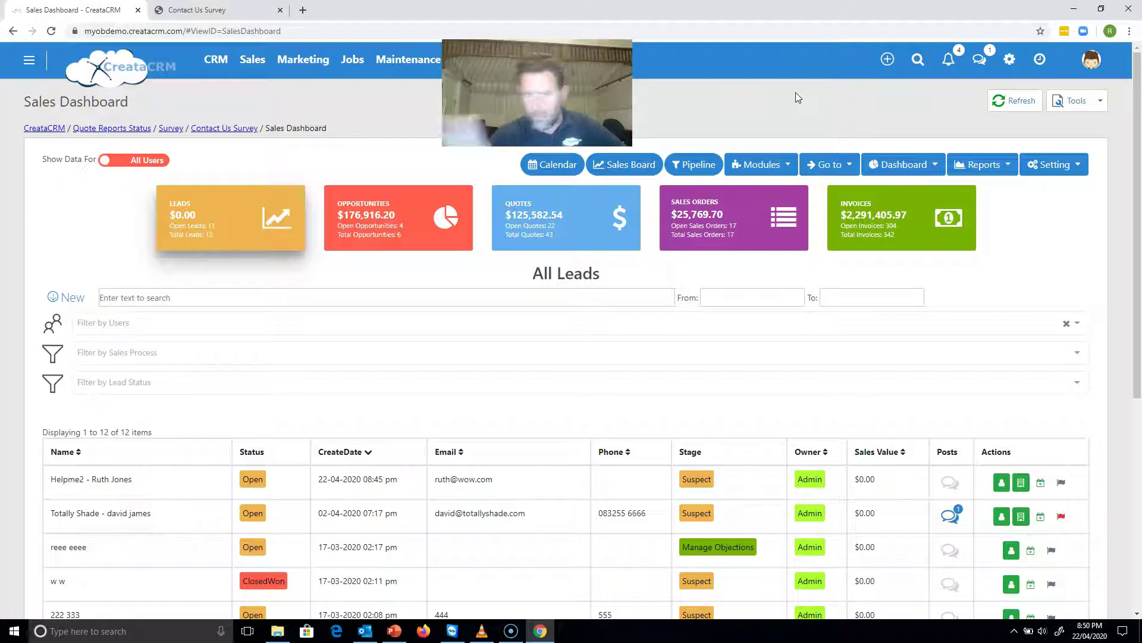
{"action": "left_click", "coordinate": [368, 198]}
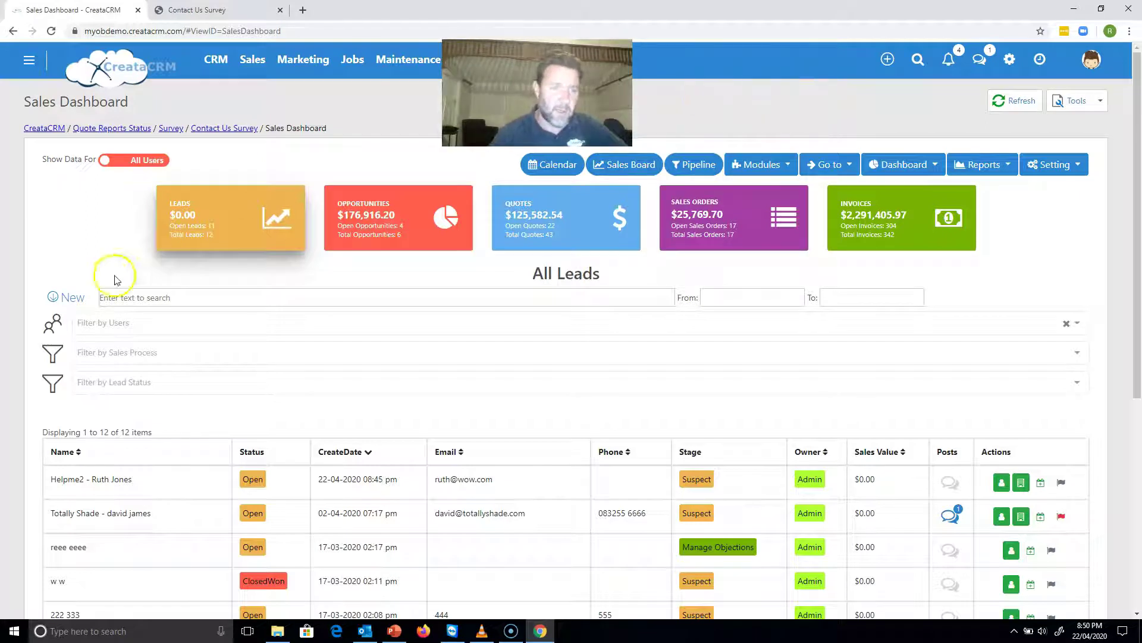
{"action": "left_click", "coordinate": [67, 297]}
Step: Enter the lead's first name and last name
{"action": "left_click", "coordinate": [235, 403]}
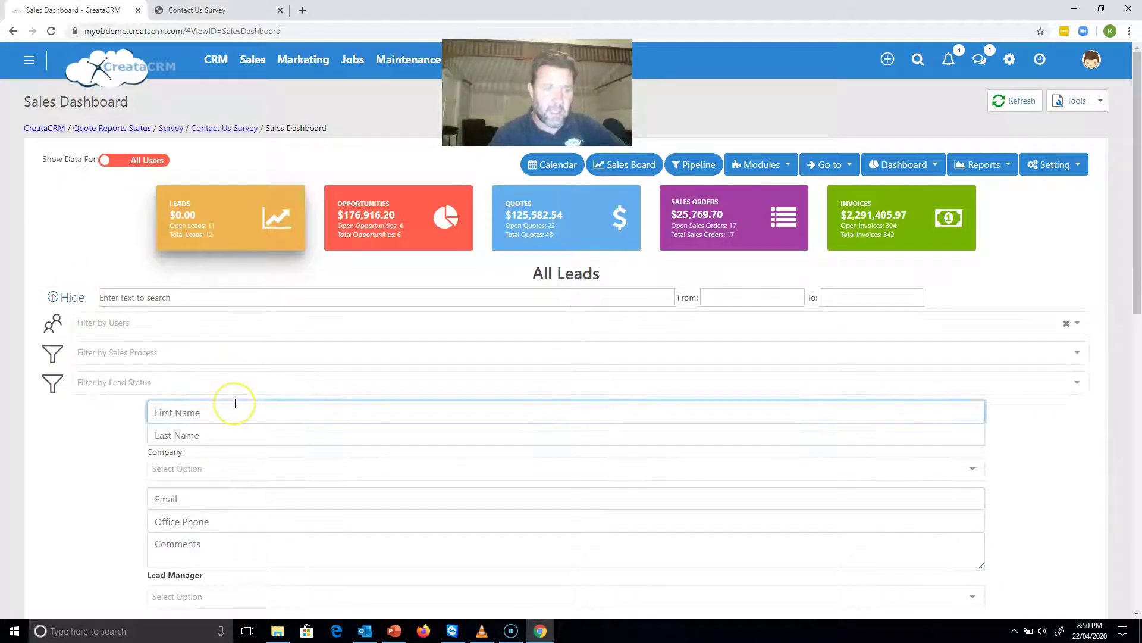
{"action": "type", "text": "John"}
{"action": "key", "text": "Tab"}
{"action": "type", "text": "Billy"}
Step: Create a new company named Abcx and set it as the lead's company
{"action": "key", "text": "Tab"}
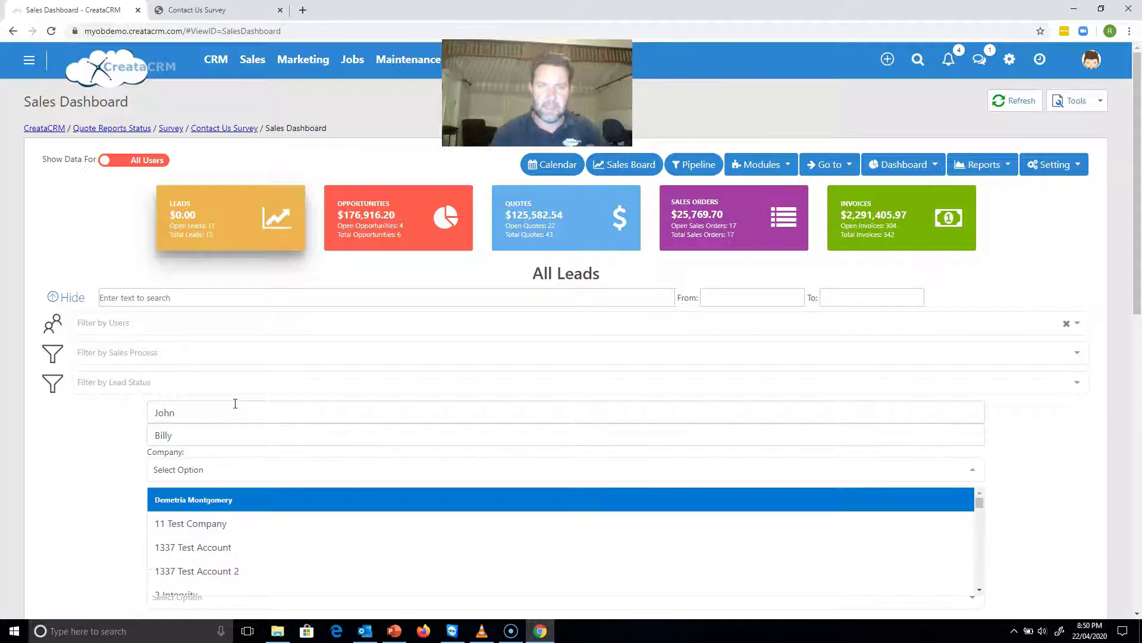
{"action": "left_click_drag", "start_coordinate": [1137, 205], "coordinate": [1137, 228]}
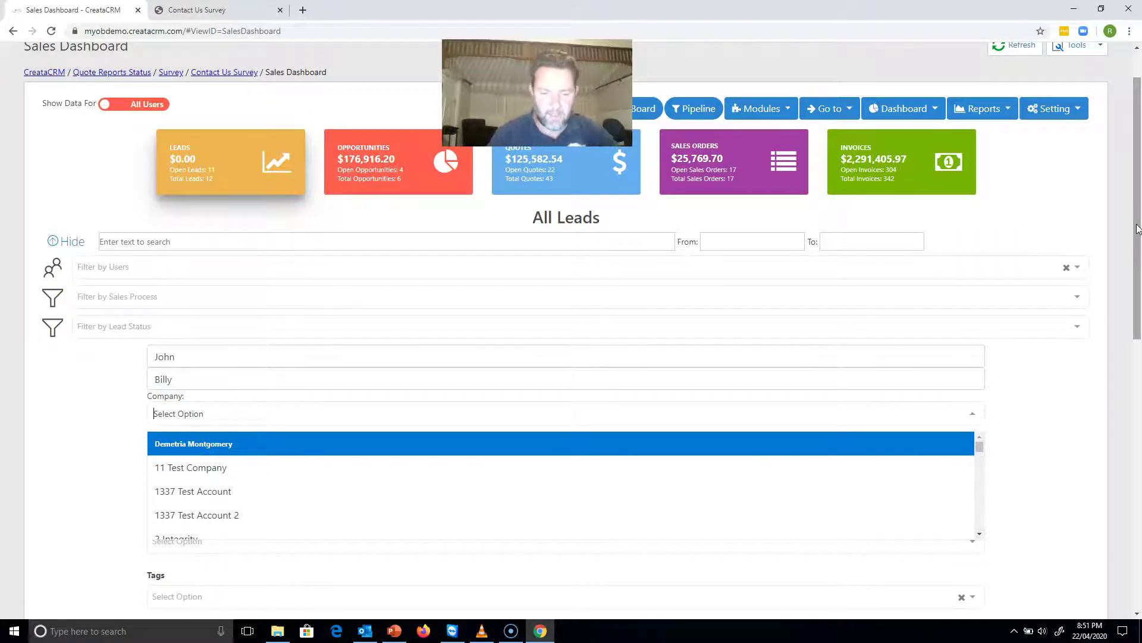
{"action": "type", "text": "Abcx"}
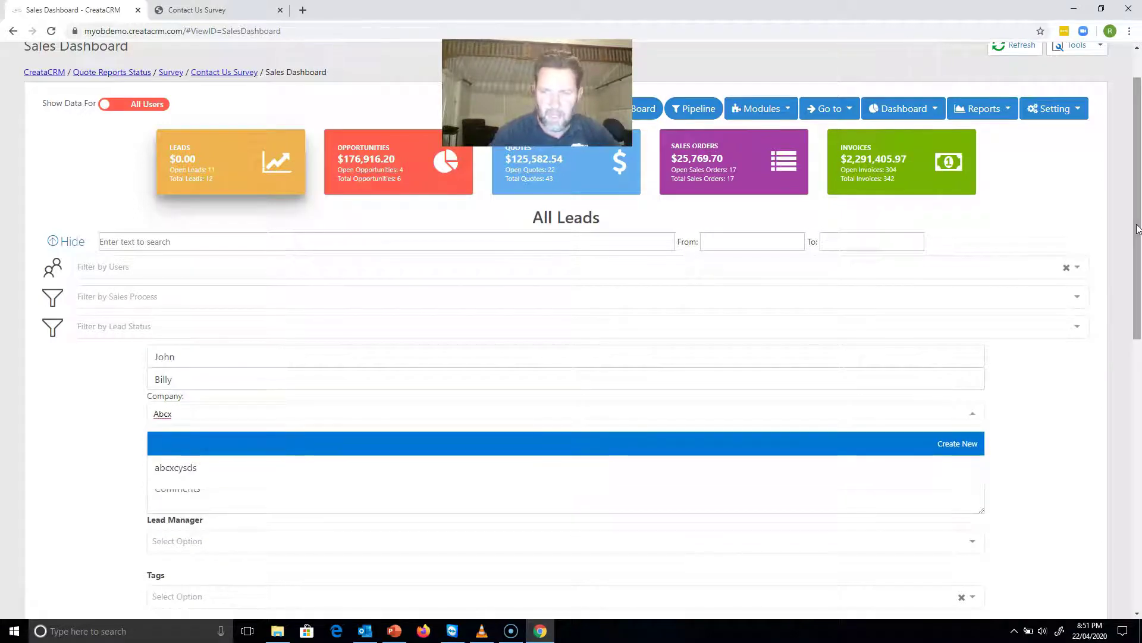
{"action": "key", "text": "BackSpace"}
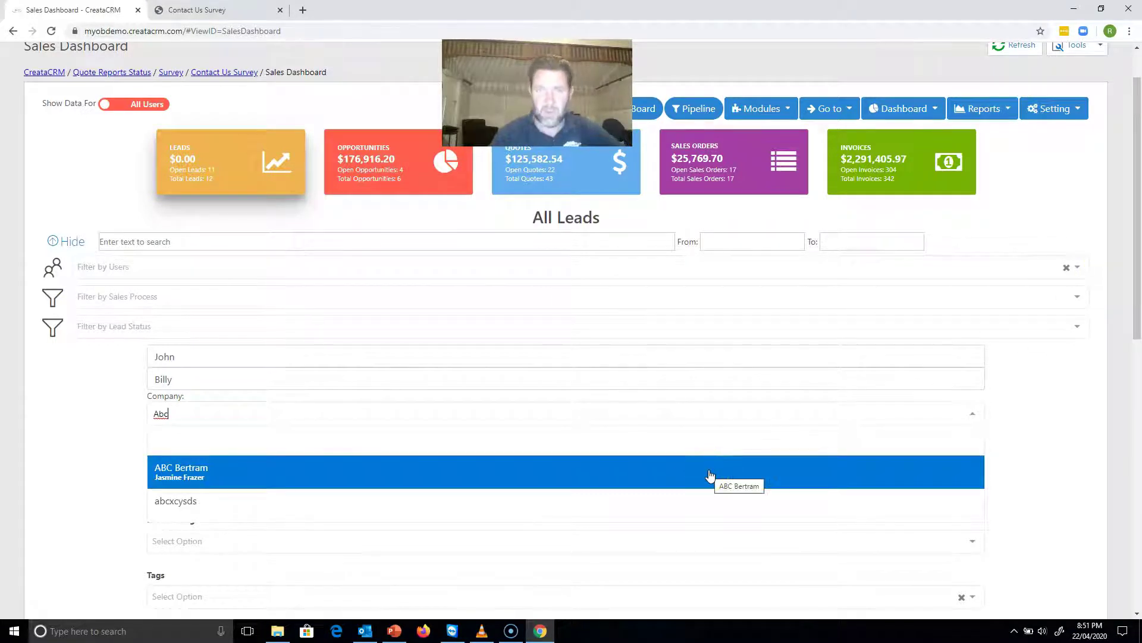
{"action": "left_click", "coordinate": [653, 436]}
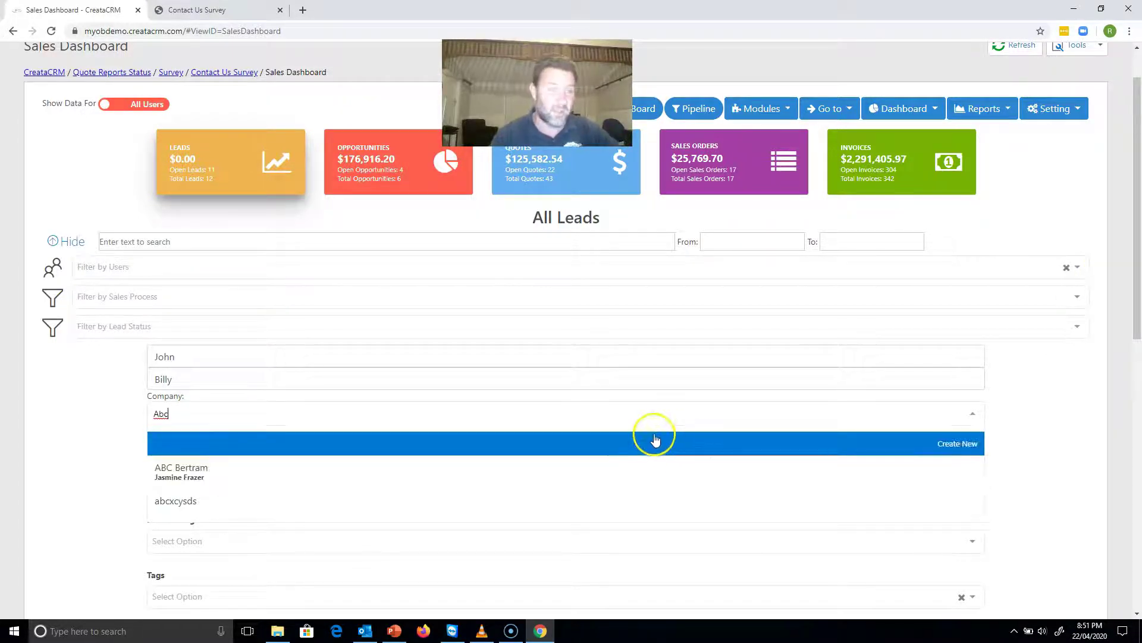
{"action": "type", "text": "x"}
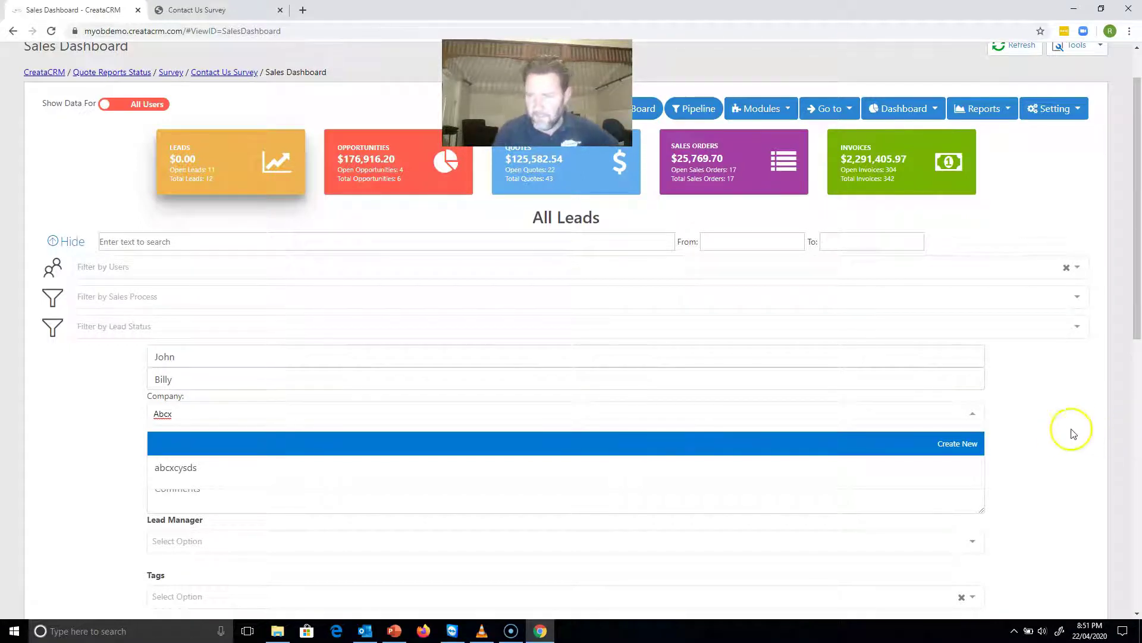
{"action": "left_click", "coordinate": [962, 445]}
Step: Fill in the lead's email and office phone, and add the comment 'this person like to buy x'
{"action": "left_click", "coordinate": [247, 440]}
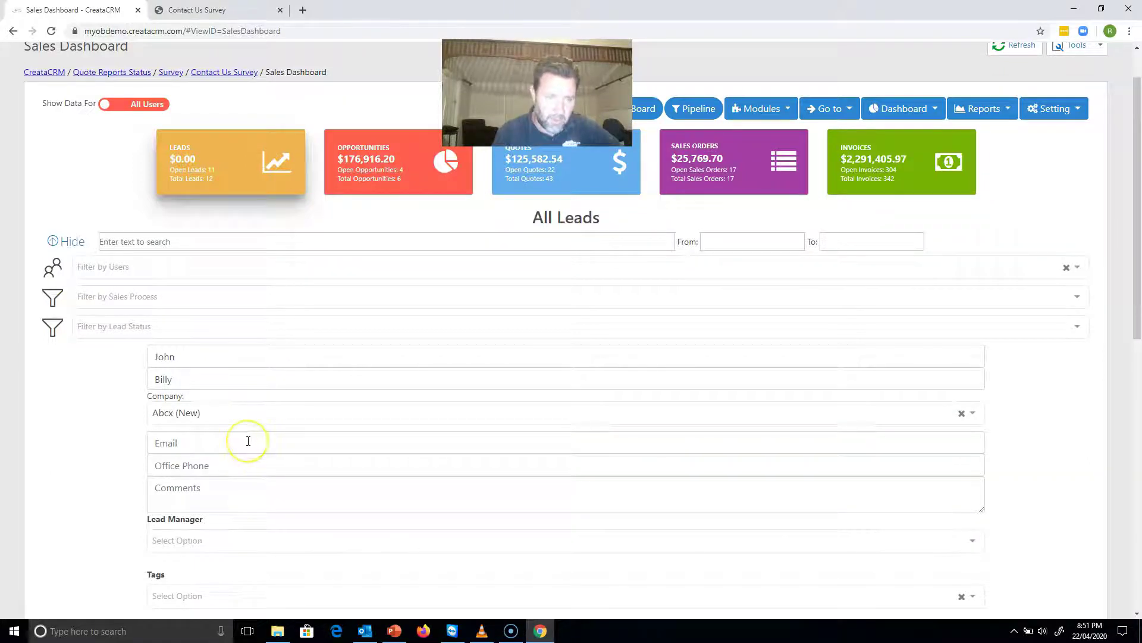
{"action": "type", "text": "eee@sdss.com"}
{"action": "key", "text": "Tab"}
{"action": "type", "text": "dfdsfss"}
{"action": "key", "text": "Tab"}
{"action": "type", "text": "this "}
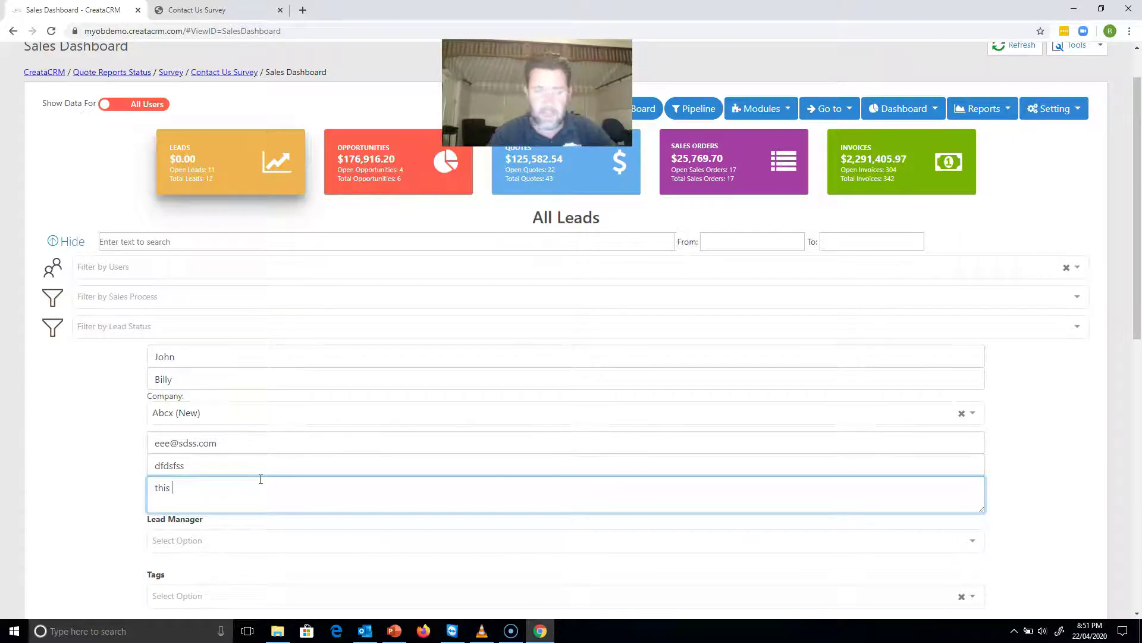
{"action": "type", "text": "per"}
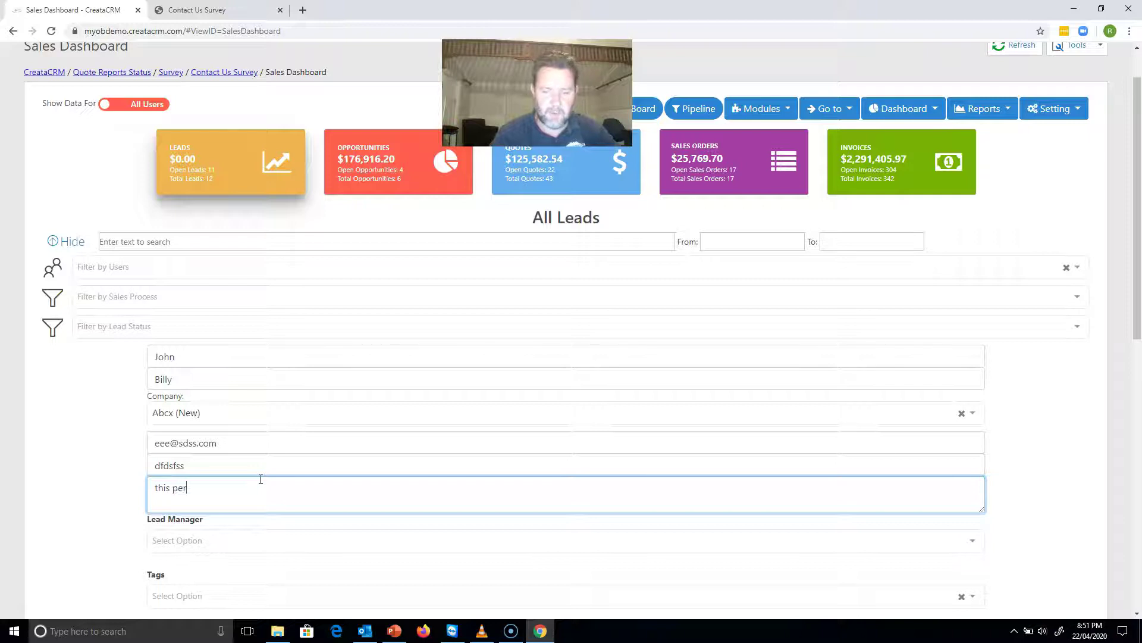
{"action": "type", "text": "son like to "}
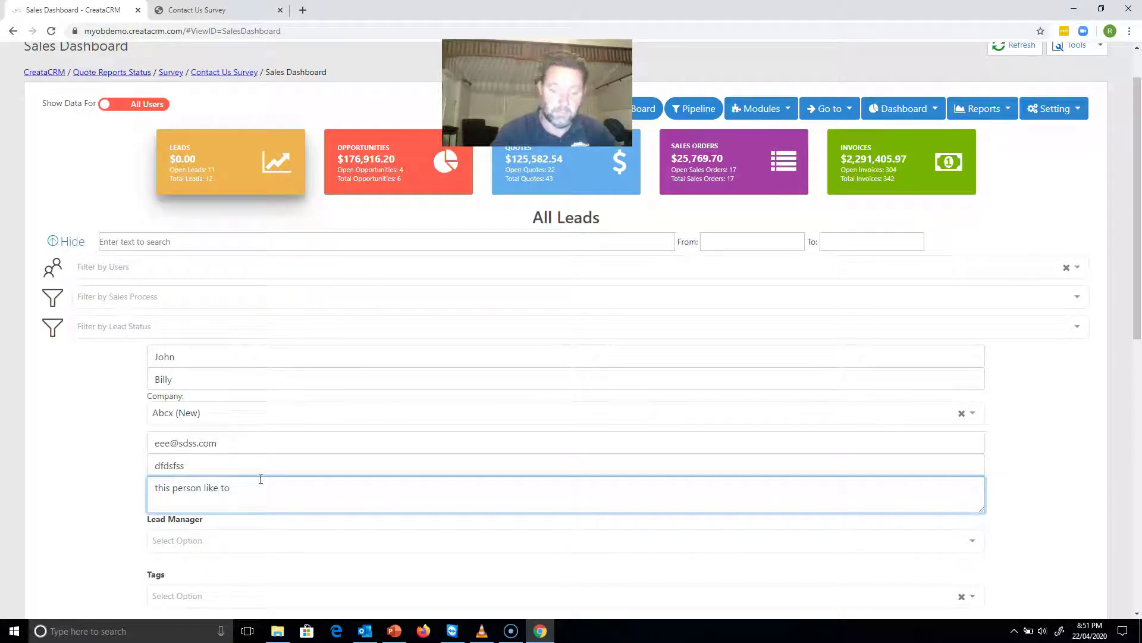
{"action": "type", "text": "buy x"}
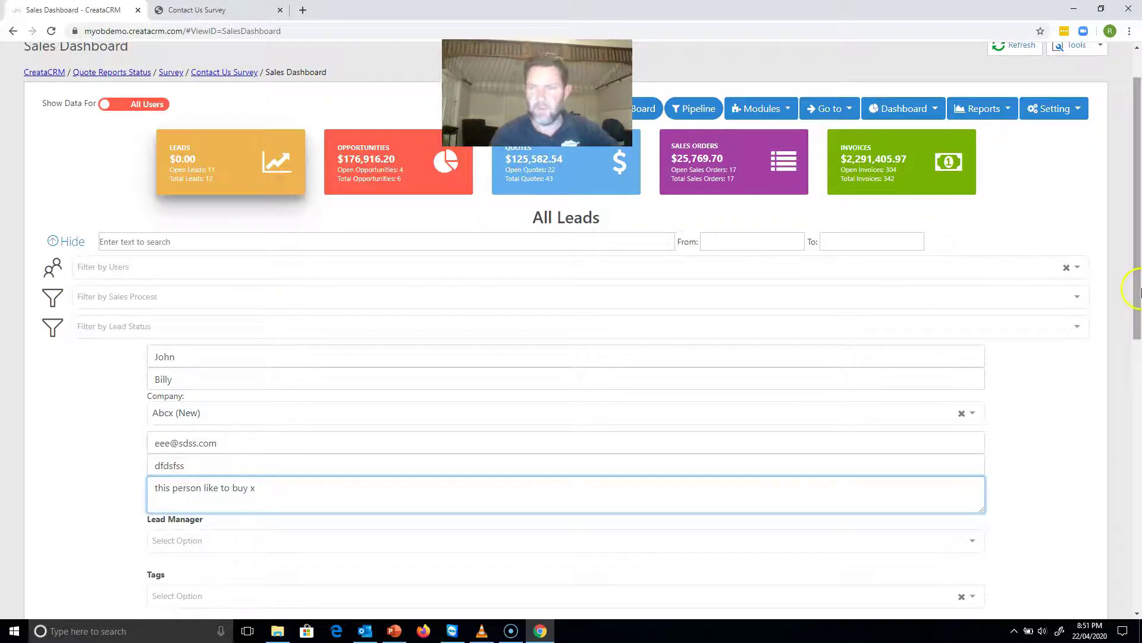
{"action": "left_click_drag", "start_coordinate": [1138, 298], "coordinate": [1137, 343]}
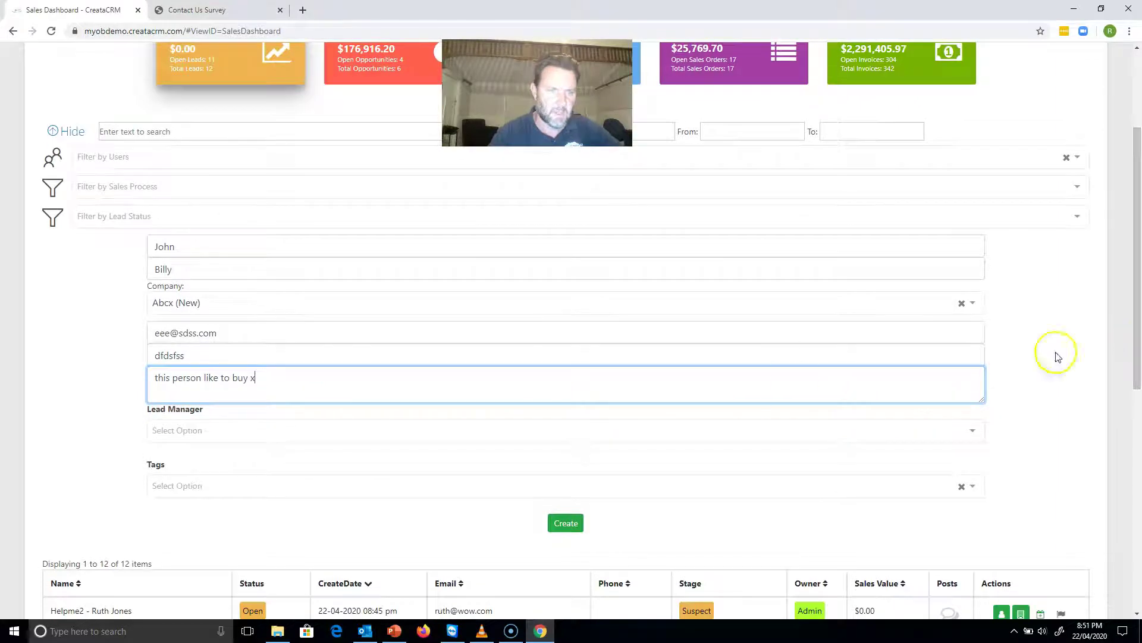
{"action": "left_click", "coordinate": [792, 383]}
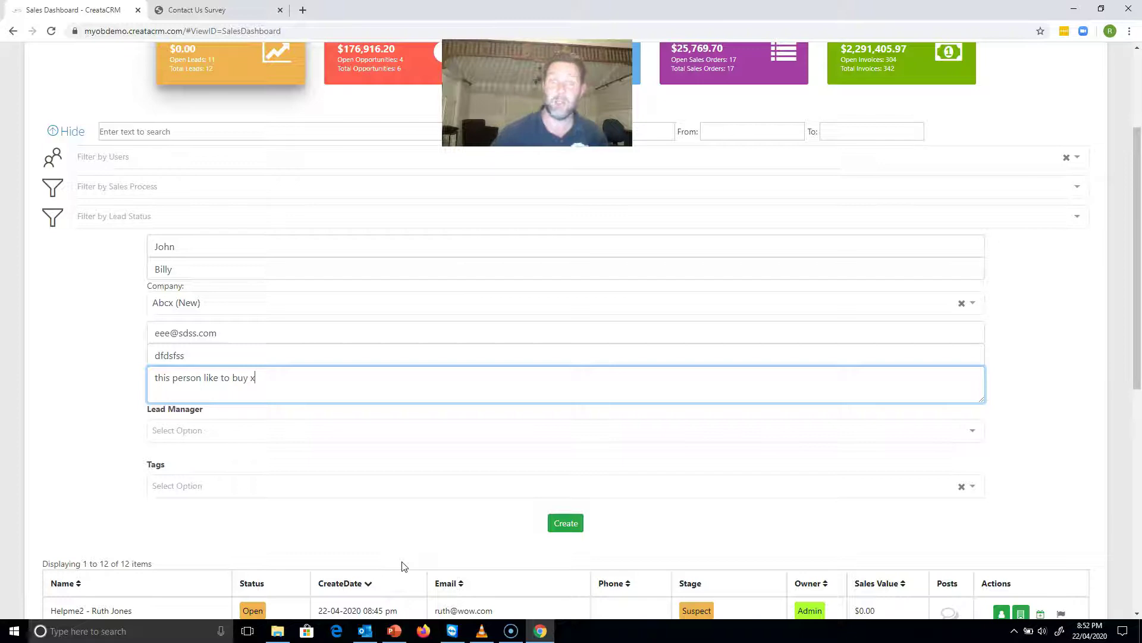
Step: Assign Sales as lead manager, tag it Agent Alliance, and create the Abcx lead
{"action": "left_click", "coordinate": [189, 423]}
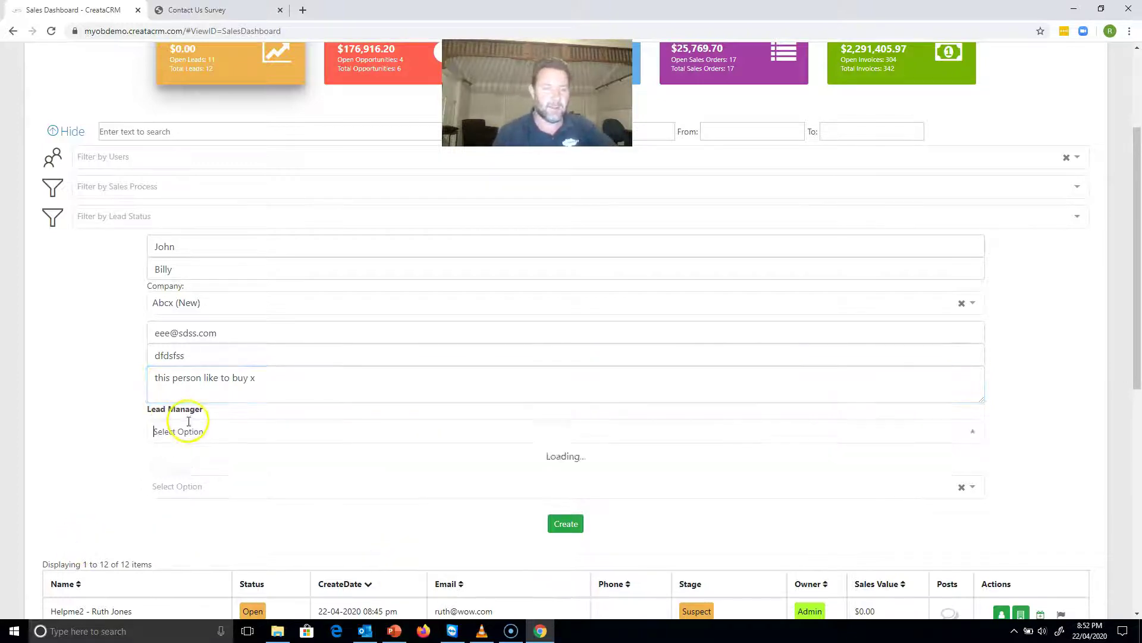
{"action": "left_click", "coordinate": [185, 507]}
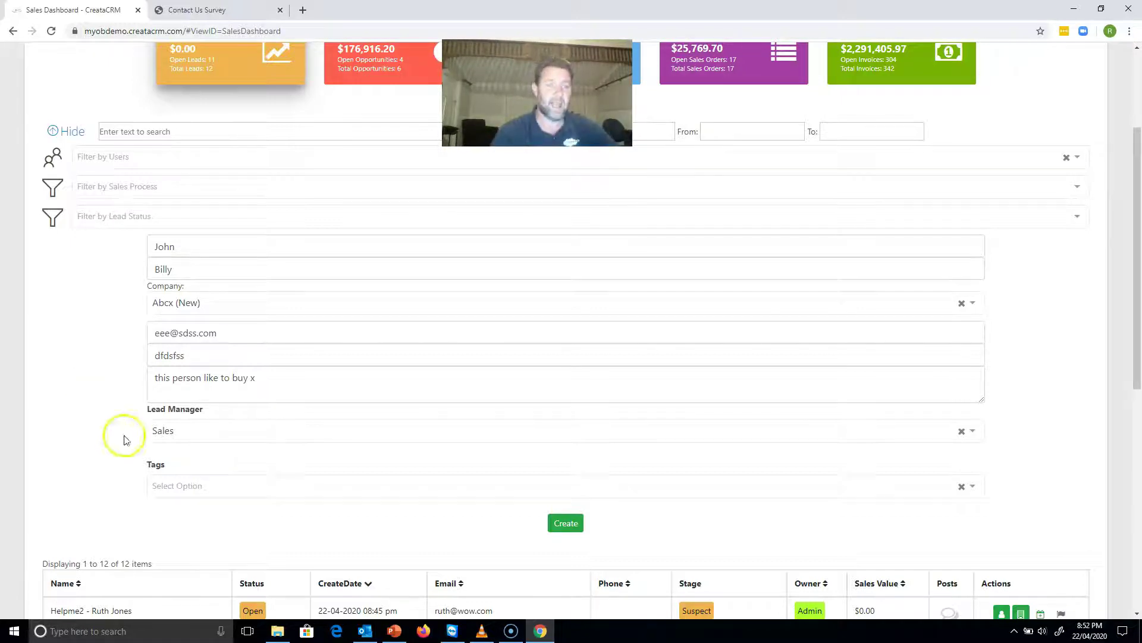
{"action": "left_click", "coordinate": [171, 488]}
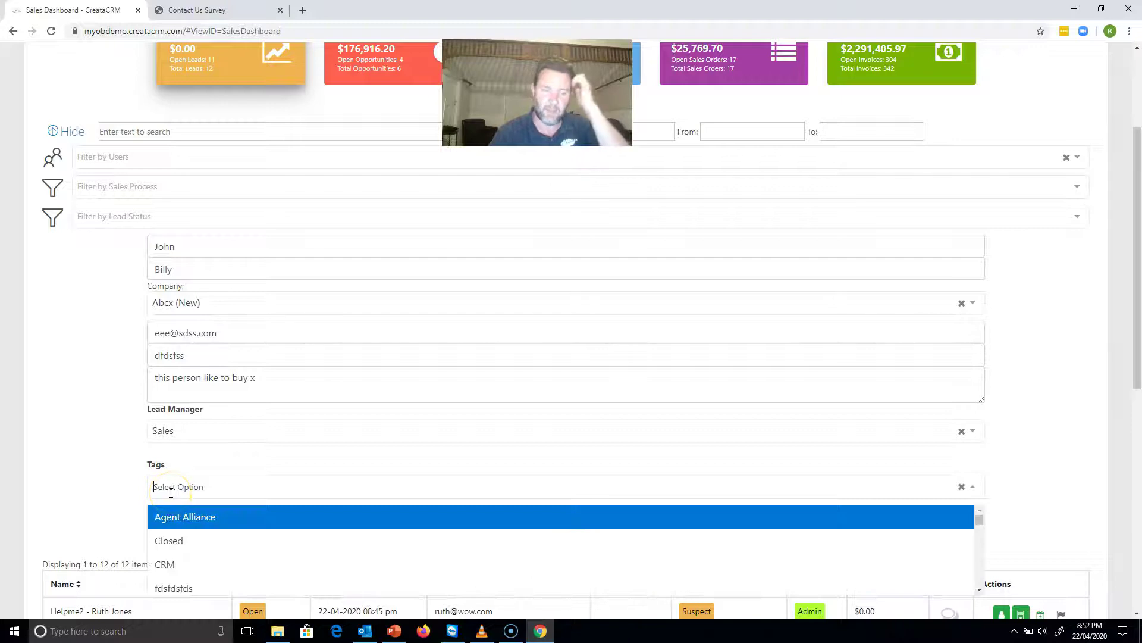
{"action": "left_click", "coordinate": [169, 518]}
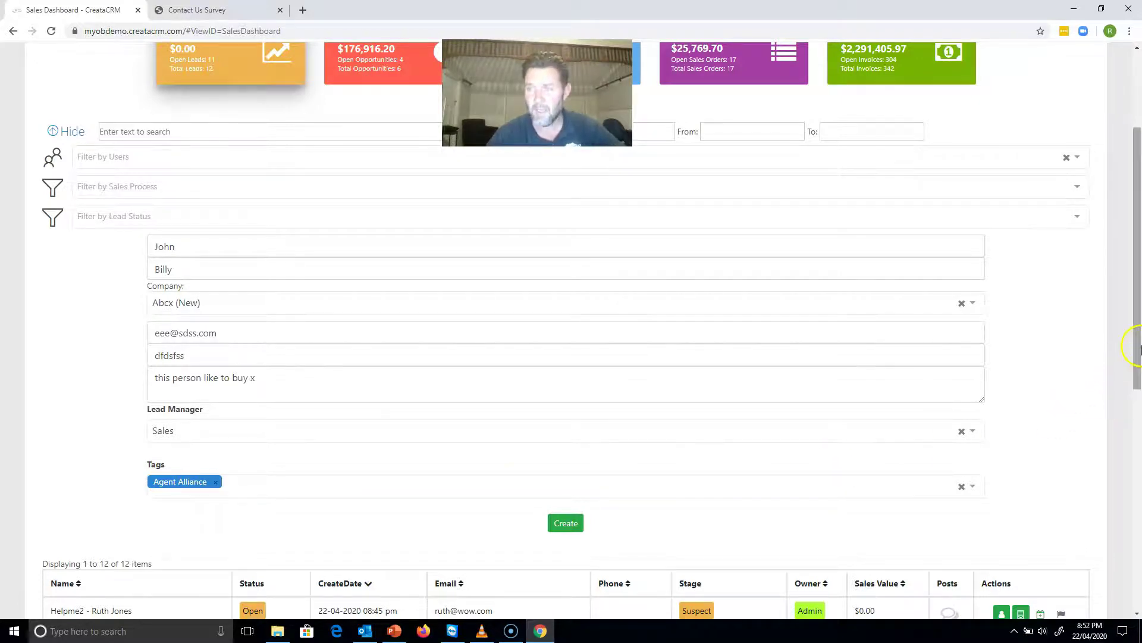
{"action": "left_click_drag", "start_coordinate": [1136, 348], "coordinate": [1137, 357]}
{"action": "left_click", "coordinate": [568, 501]}
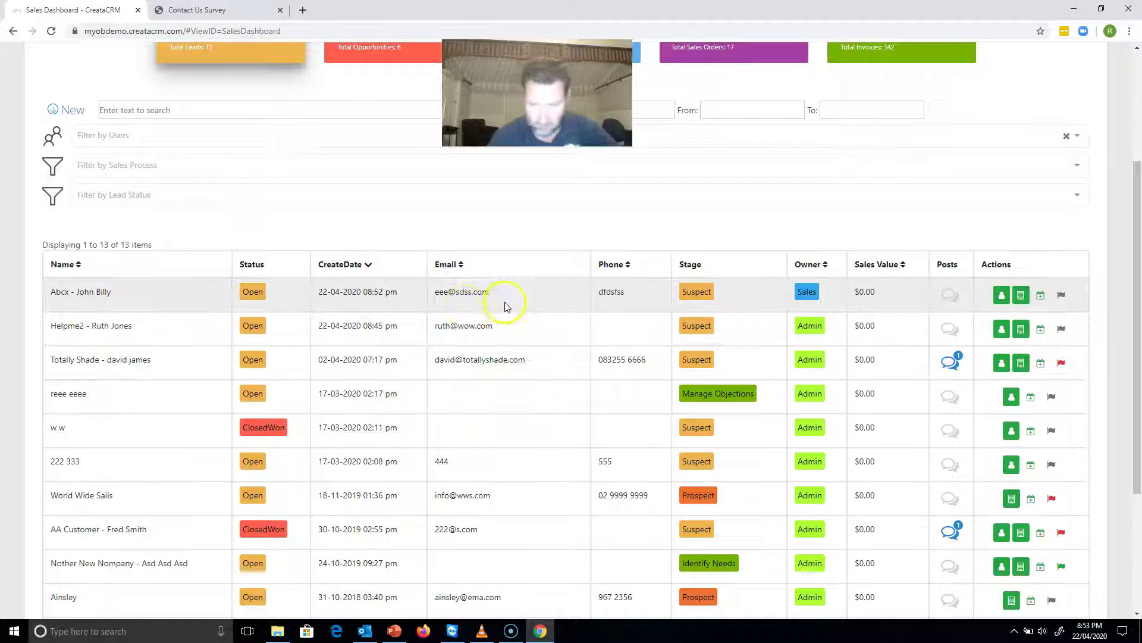
Step: Open the Abcx lead, step it through the early sales stages, and keep status Open
{"action": "left_click", "coordinate": [262, 297]}
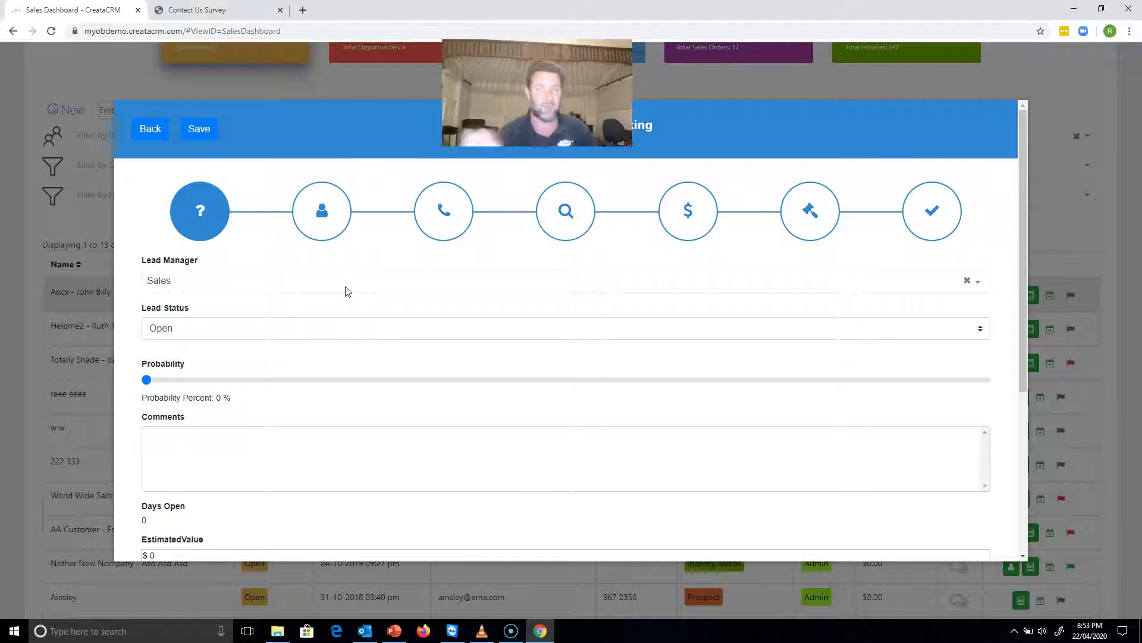
{"action": "left_click", "coordinate": [309, 206]}
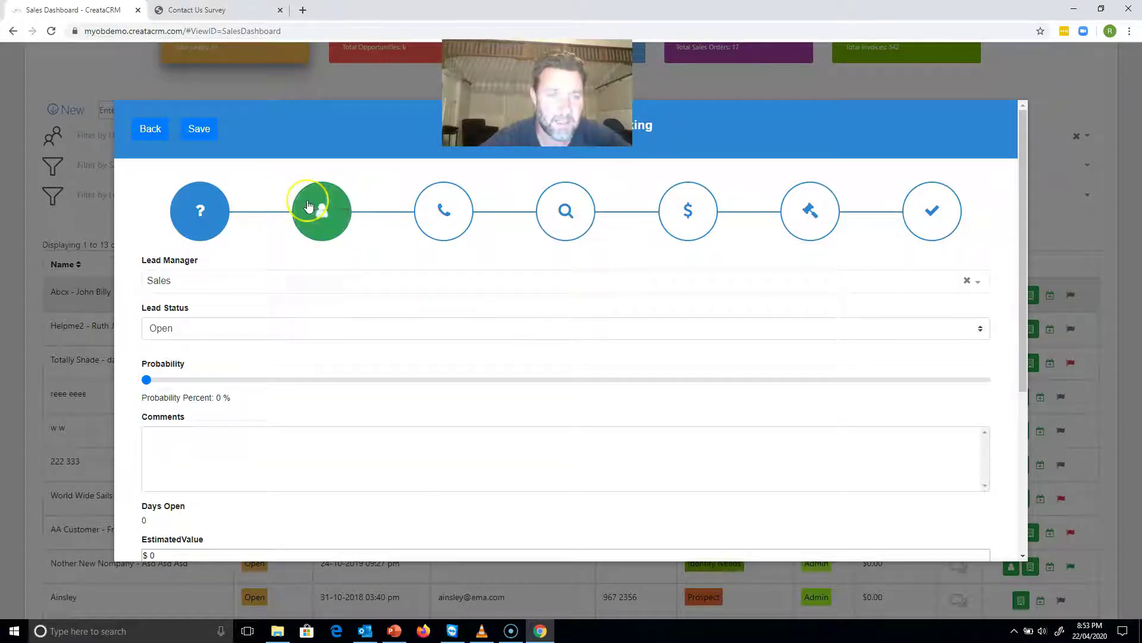
{"action": "left_click", "coordinate": [440, 203]}
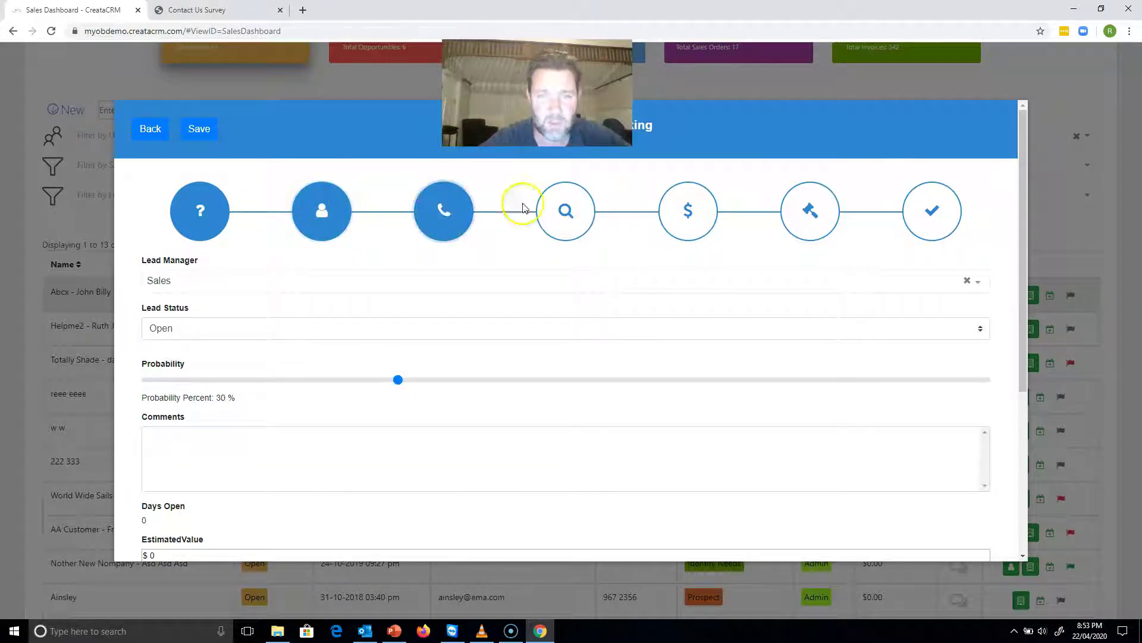
{"action": "left_click", "coordinate": [546, 210]}
{"action": "left_click", "coordinate": [586, 206]}
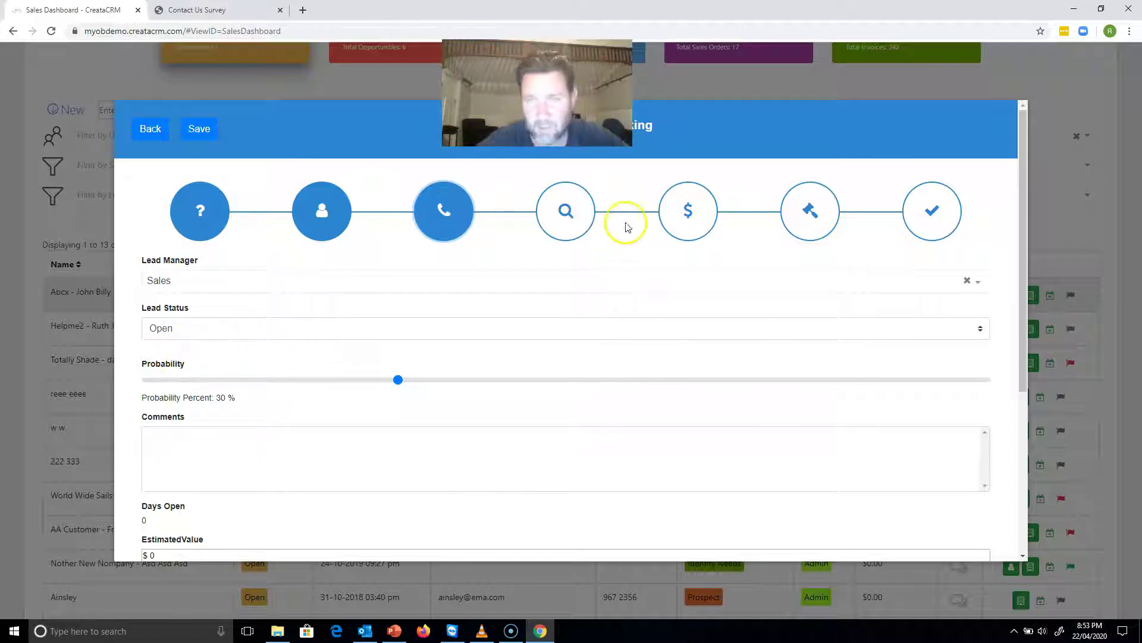
{"action": "left_click", "coordinate": [638, 330]}
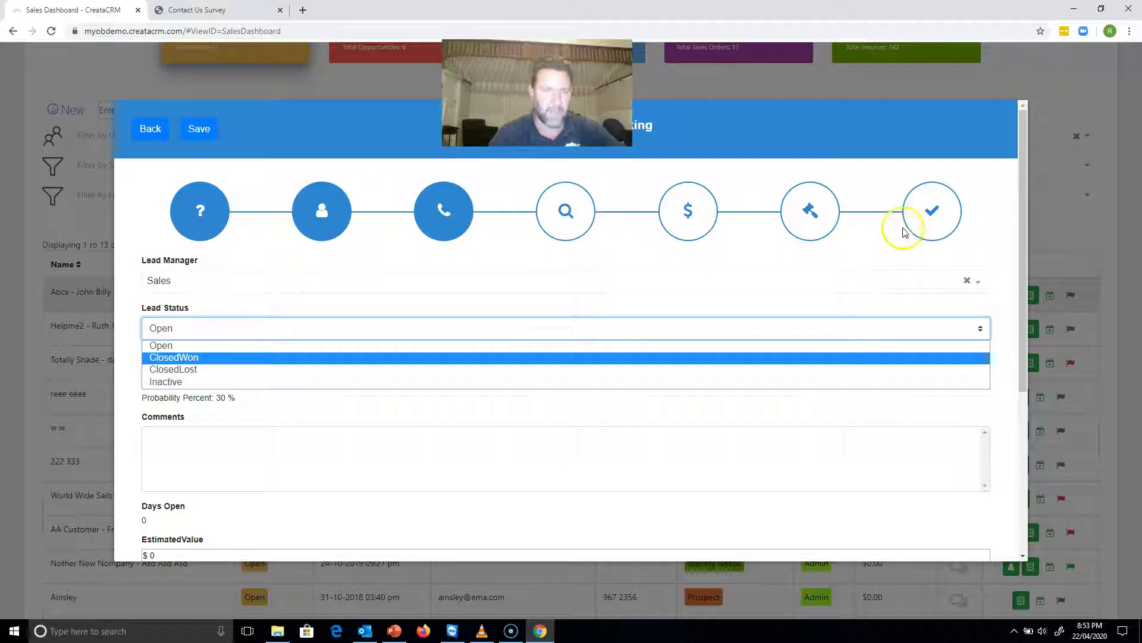
{"action": "left_click", "coordinate": [971, 251]}
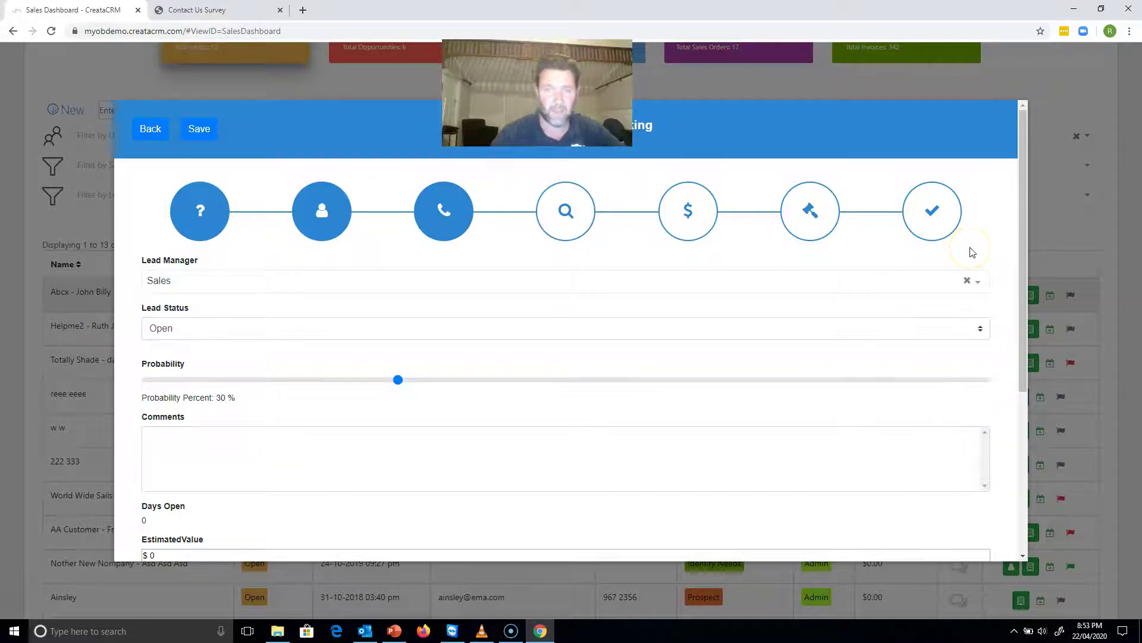
Step: Adjust the probability slider and advance the lead to the sixth stage at 75 %
{"action": "left_click_drag", "start_coordinate": [401, 381], "coordinate": [298, 379]}
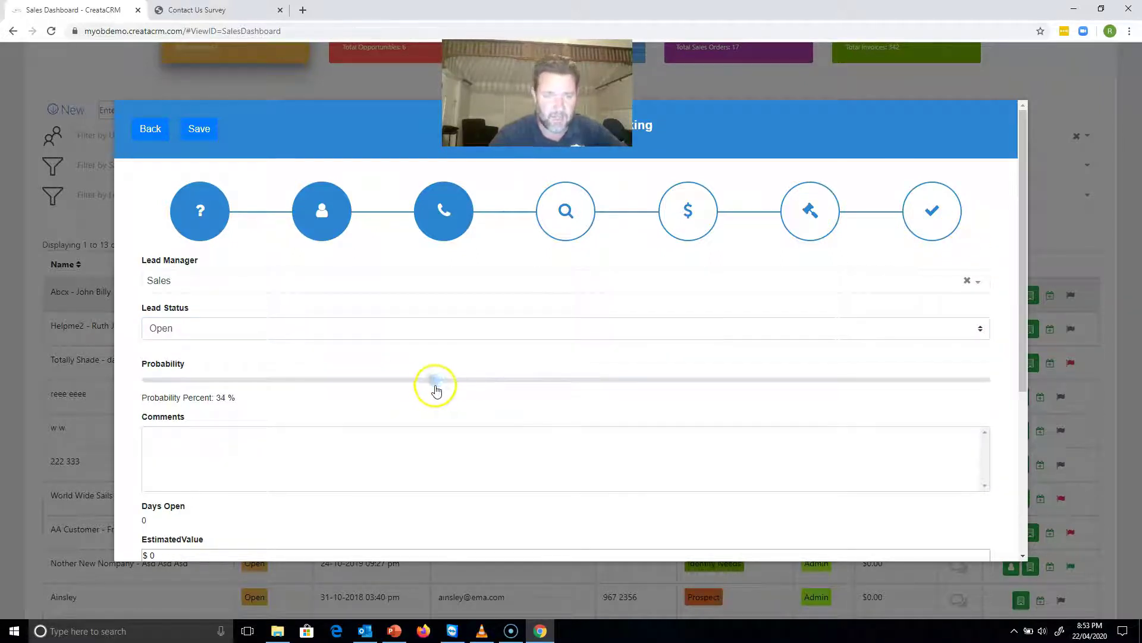
{"action": "left_click", "coordinate": [491, 379]}
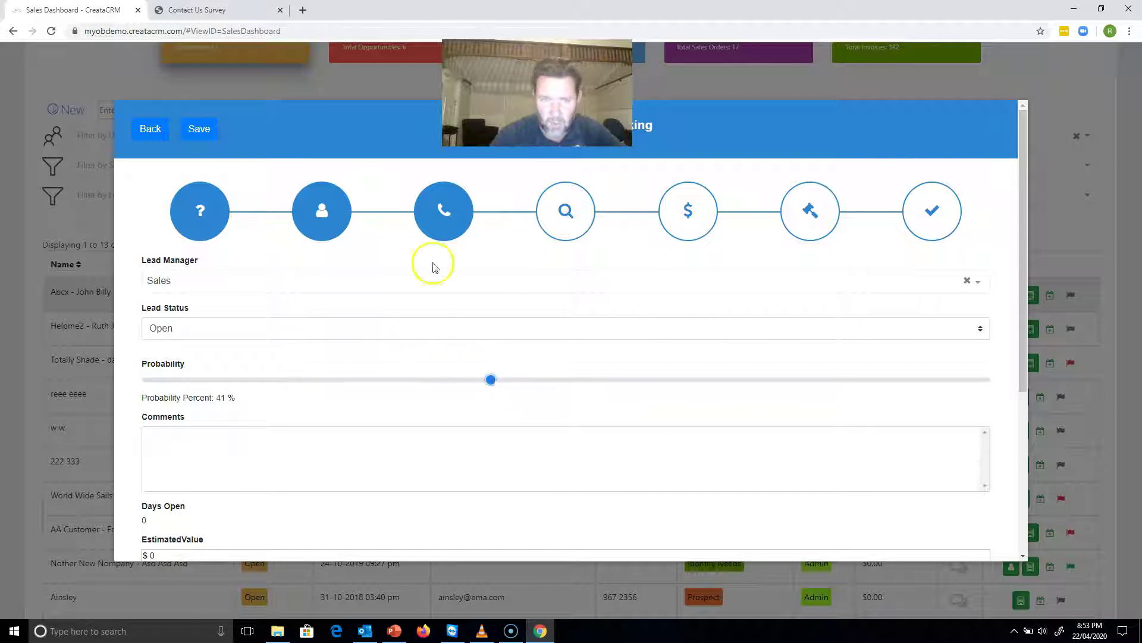
{"action": "left_click", "coordinate": [564, 238]}
{"action": "left_click", "coordinate": [689, 209]}
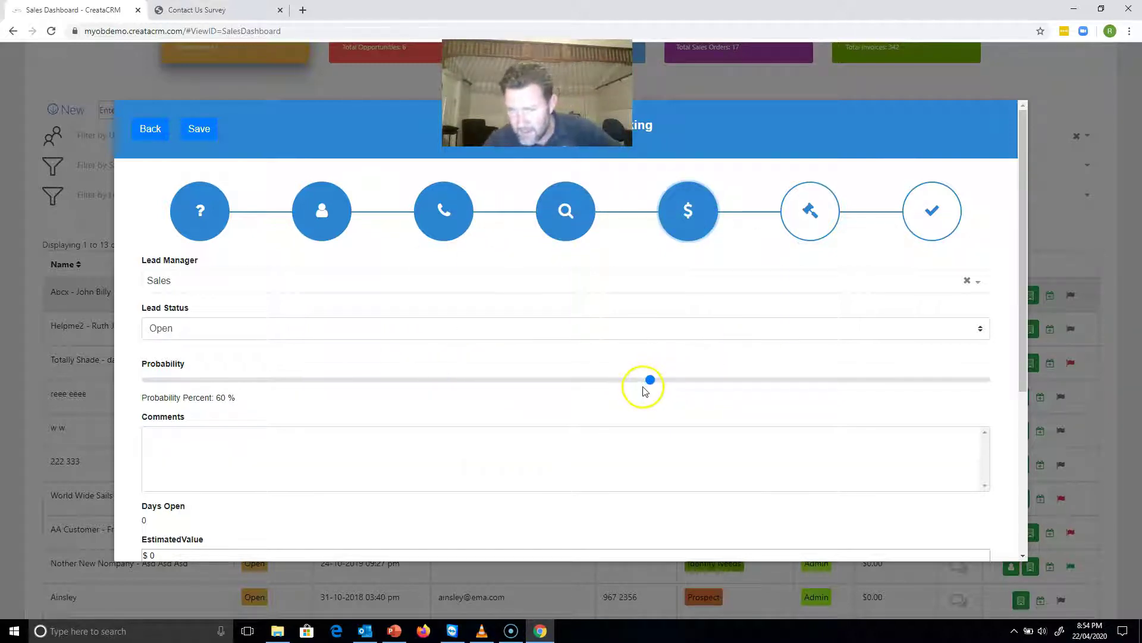
{"action": "left_click", "coordinate": [244, 442]}
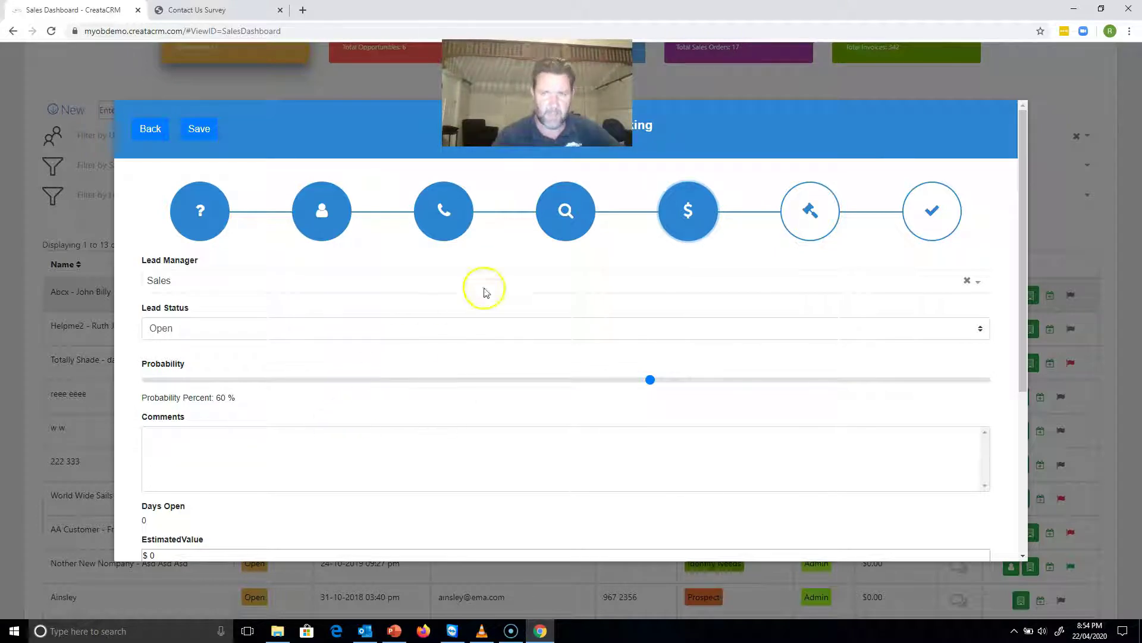
{"action": "left_click", "coordinate": [821, 229]}
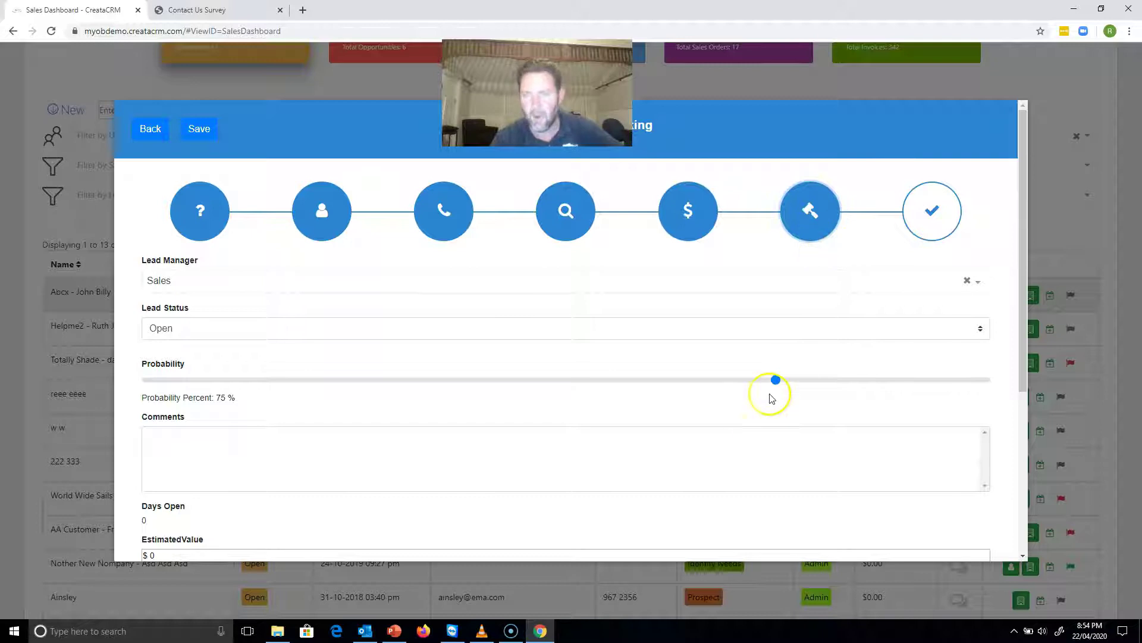
{"action": "left_click", "coordinate": [274, 458]}
Step: Type the comment 'this a sales comments' followed by a string of random letters
{"action": "type", "text": "this s"}
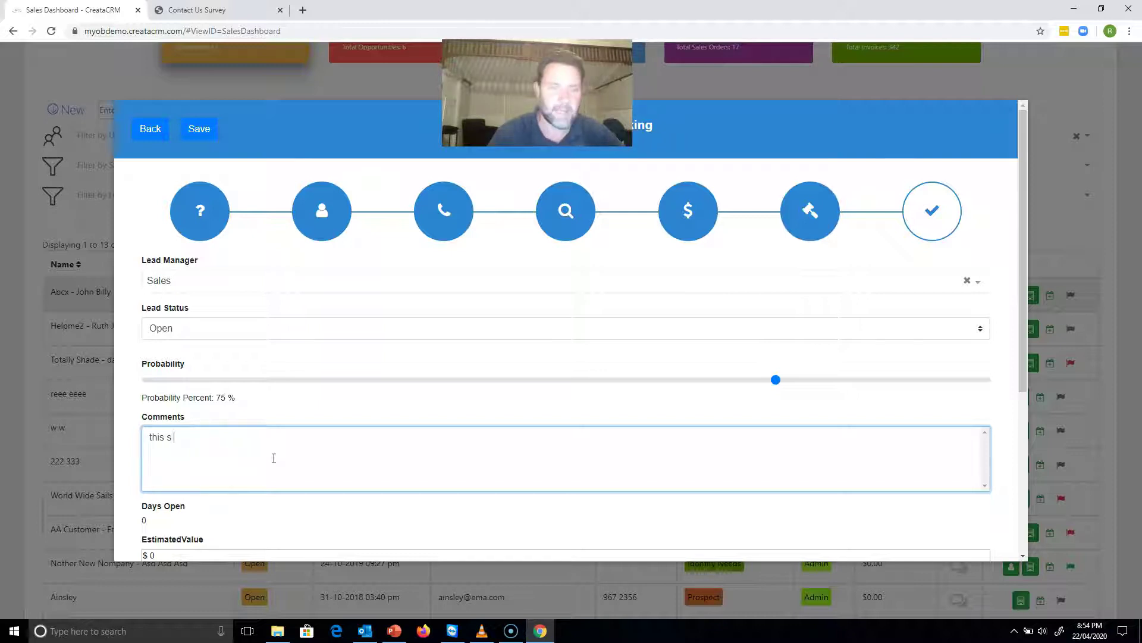
{"action": "key", "text": "BackSpace"}
{"action": "type", "text": "a sa"}
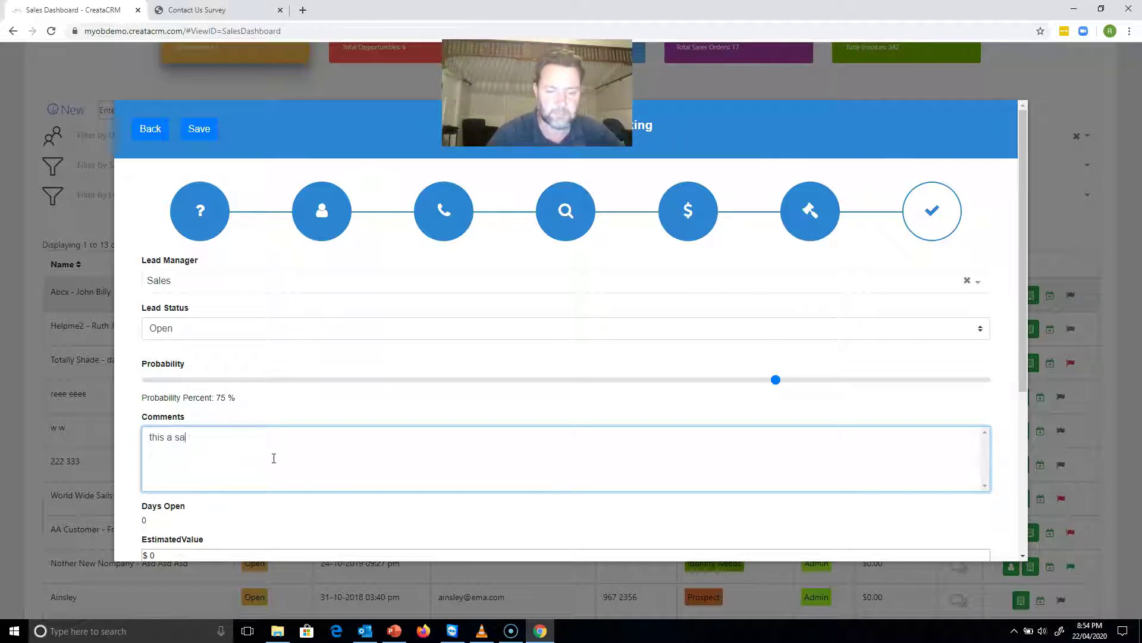
{"action": "type", "text": "les comments"}
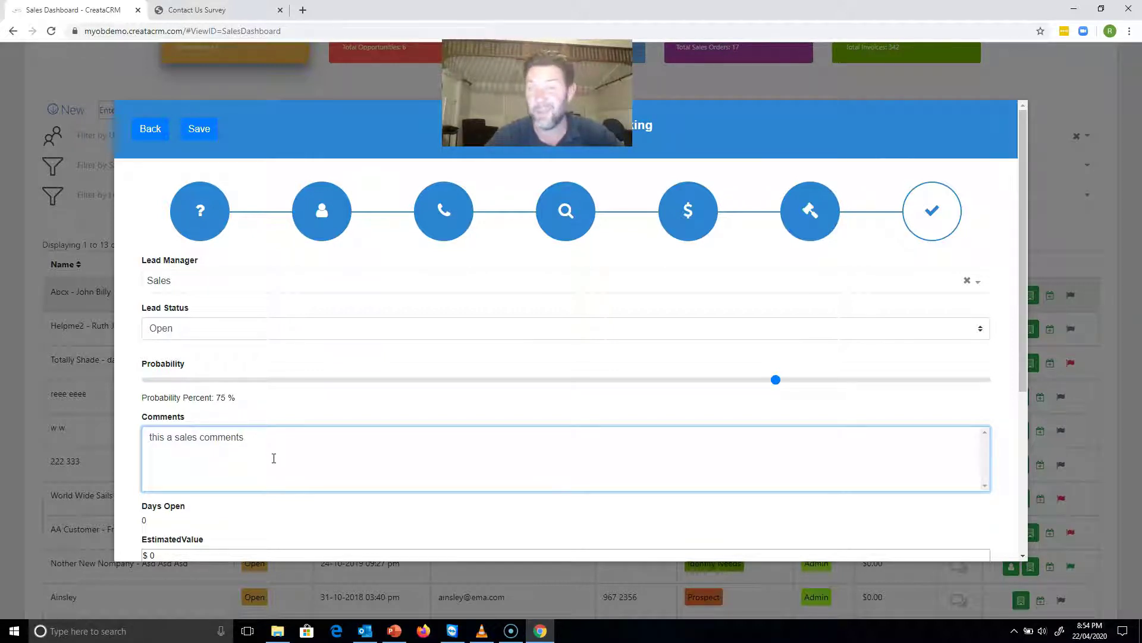
{"action": "type", "text": "mvlskldsf"}
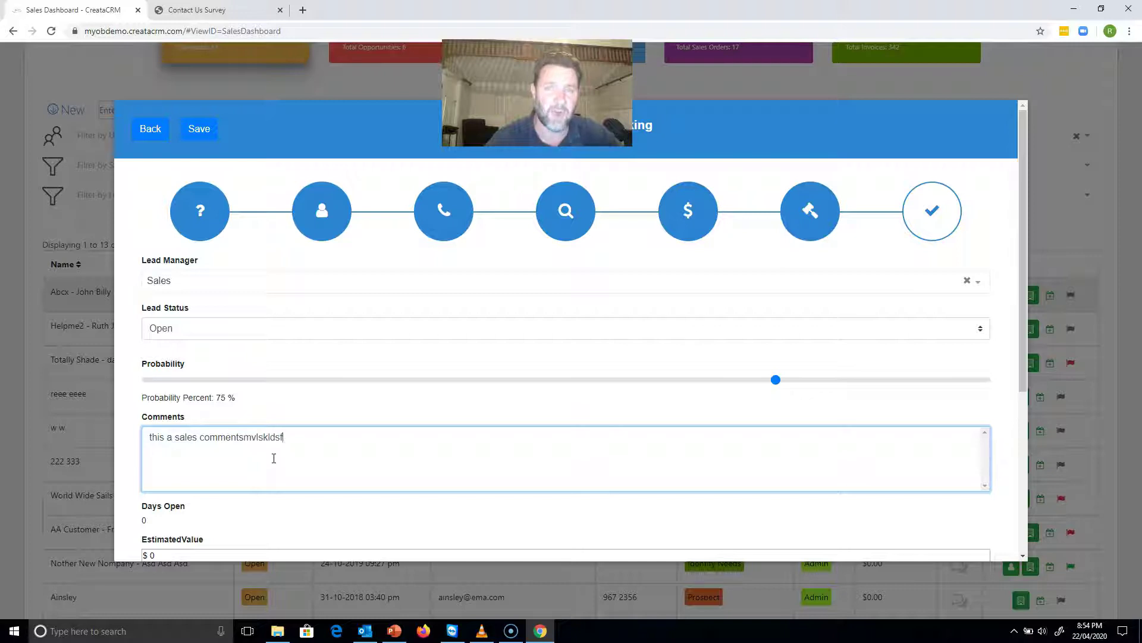
{"action": "type", "text": "kdskfldsfdsl;kfl;dsl;k"}
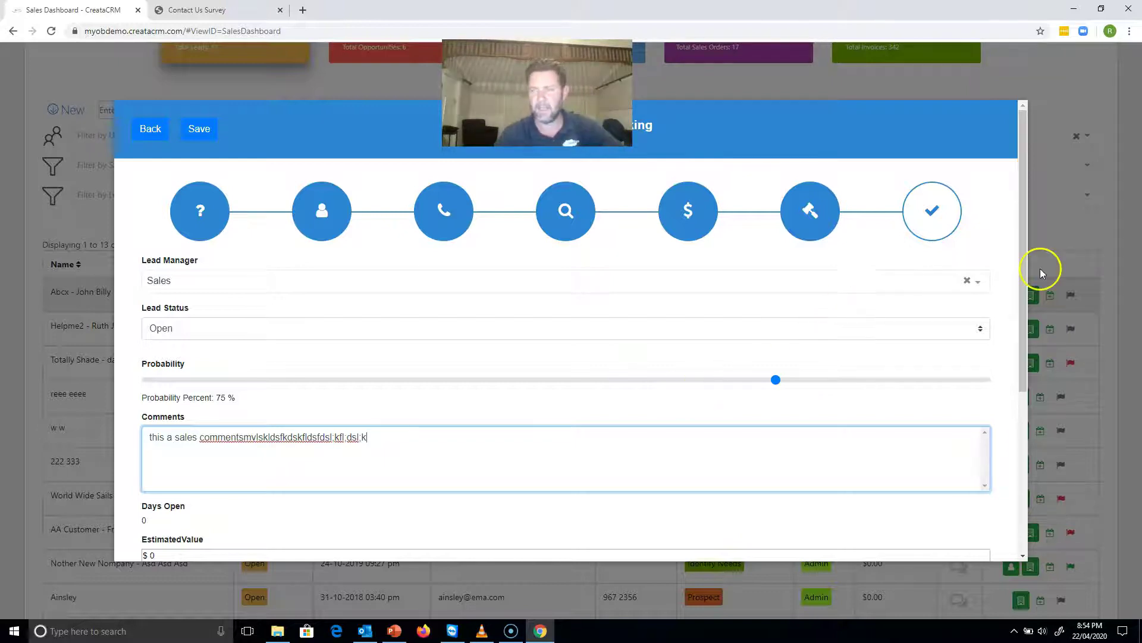
{"action": "left_click_drag", "start_coordinate": [1025, 270], "coordinate": [1014, 323]}
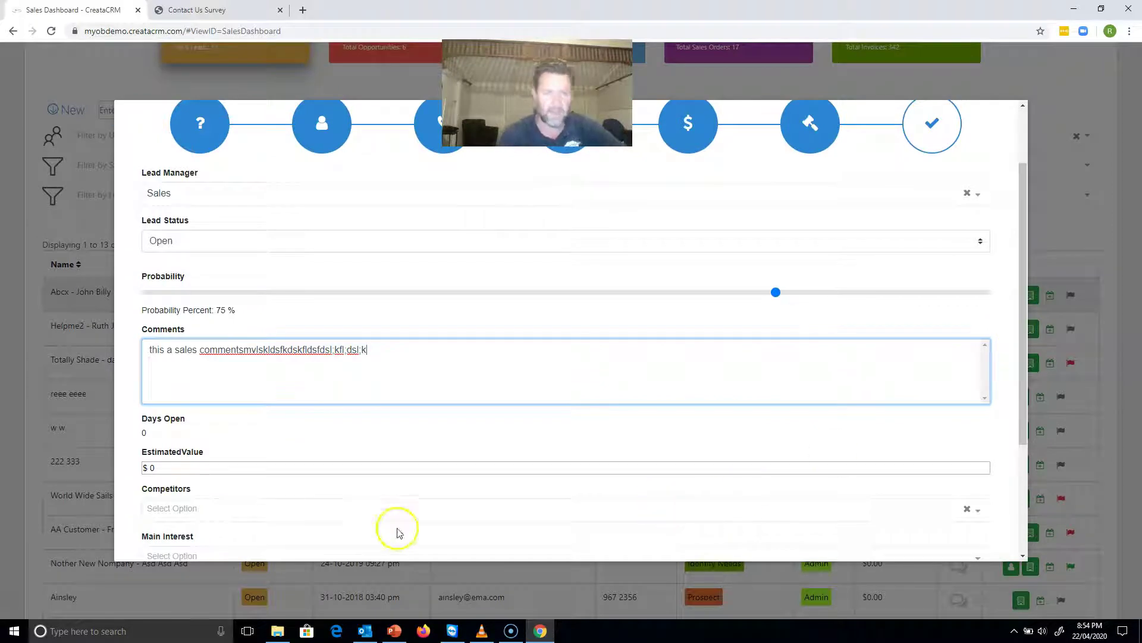
Step: Replace the lead's Estimated Value with 100
{"action": "left_click", "coordinate": [211, 467]}
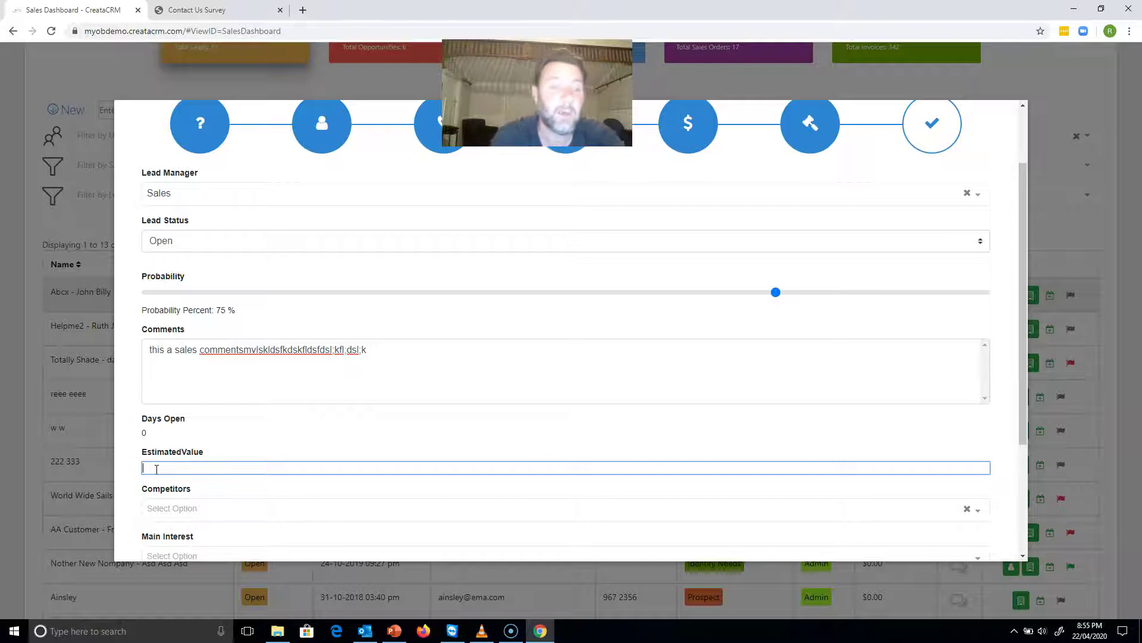
{"action": "type", "text": "100"}
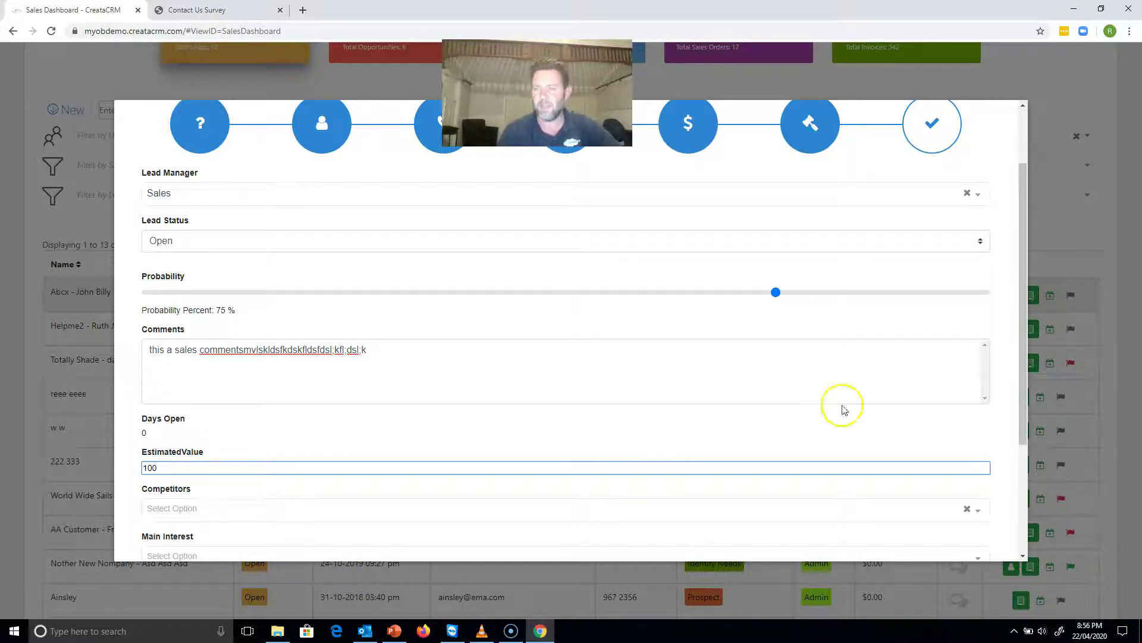
{"action": "scroll", "coordinate": [1019, 301], "scroll_direction": "down", "scroll_amount": 1}
{"action": "left_click_drag", "start_coordinate": [1019, 301], "coordinate": [1014, 356]}
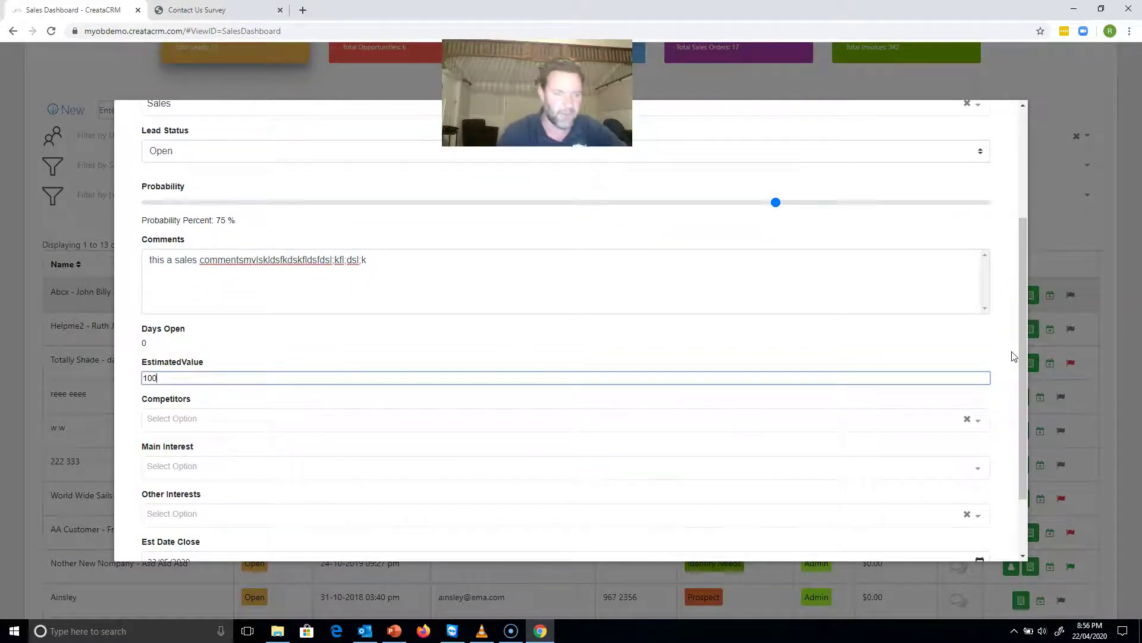
Step: Set the lead's competitor to AB and its main interest to spare parts
{"action": "left_click", "coordinate": [859, 424]}
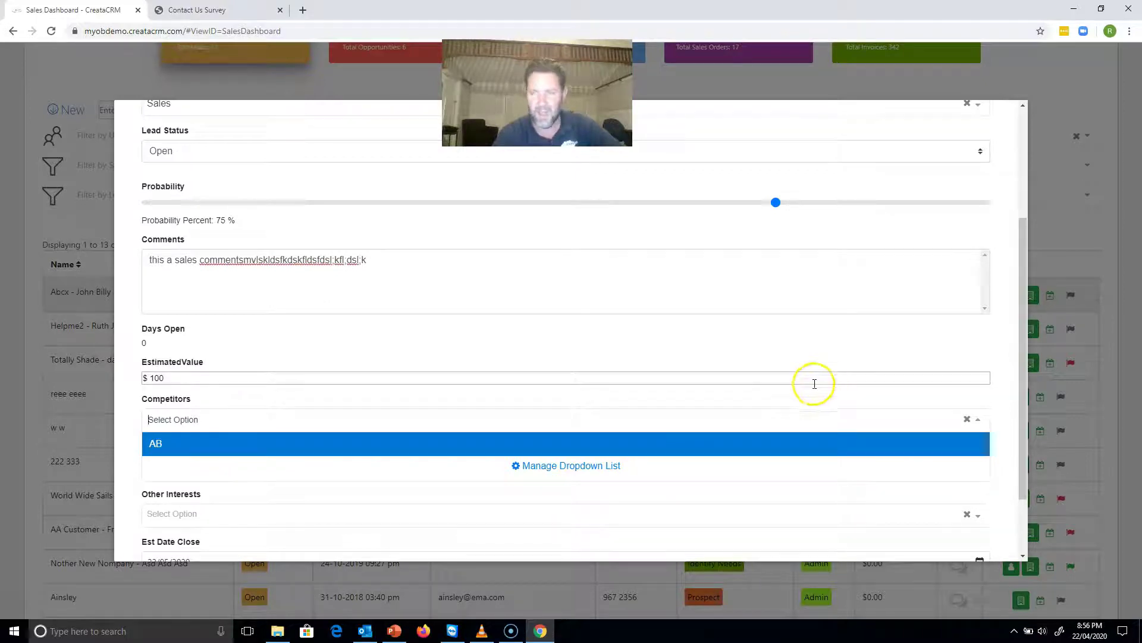
{"action": "left_click", "coordinate": [411, 441]}
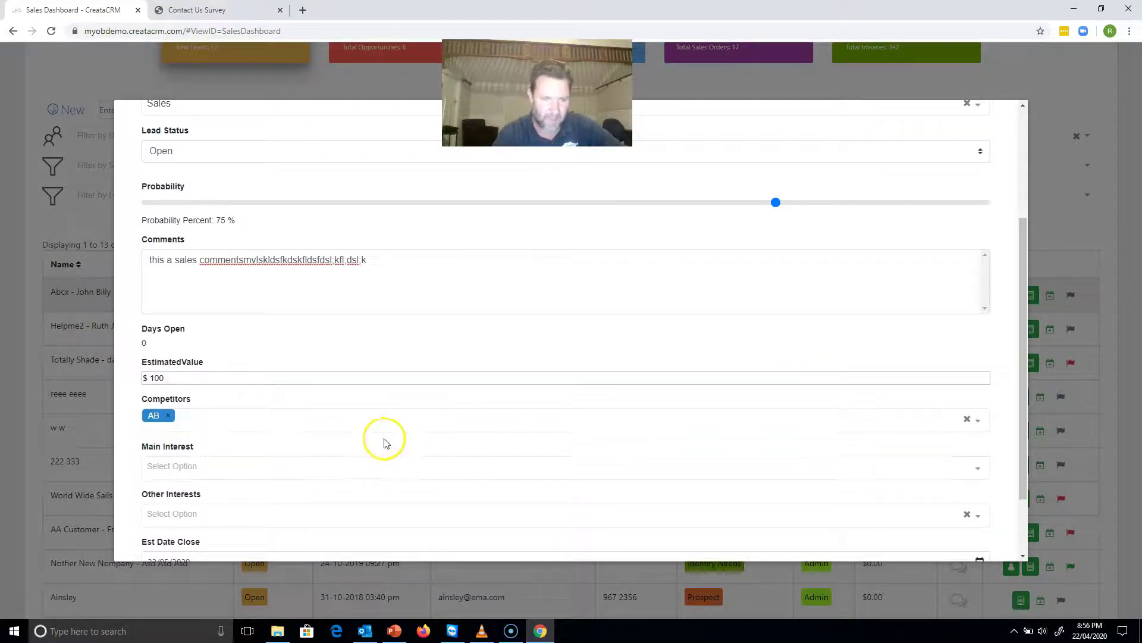
{"action": "left_click", "coordinate": [319, 469]}
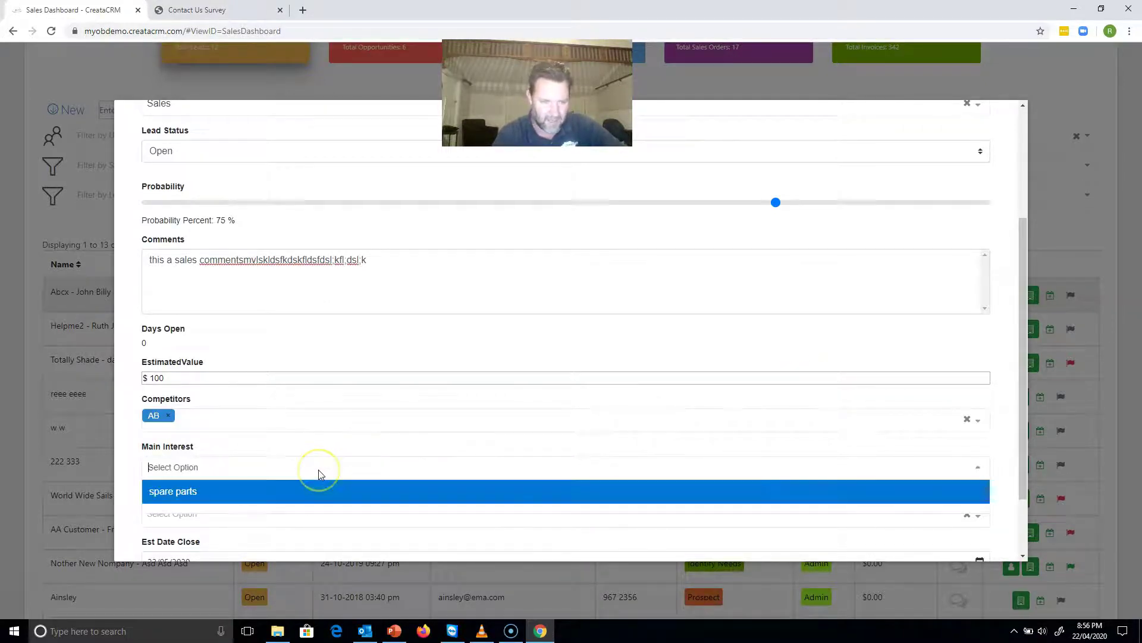
{"action": "left_click", "coordinate": [309, 487]}
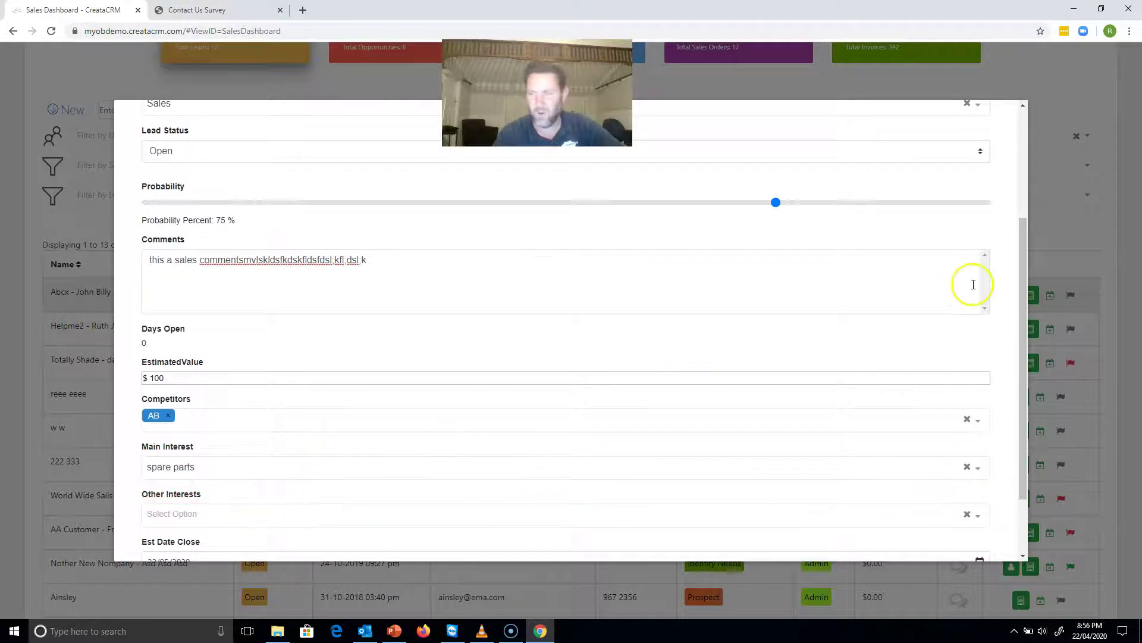
Step: Change the estimated close date to 04/06/2020 using the date picker
{"action": "left_click_drag", "start_coordinate": [1023, 309], "coordinate": [1014, 364]}
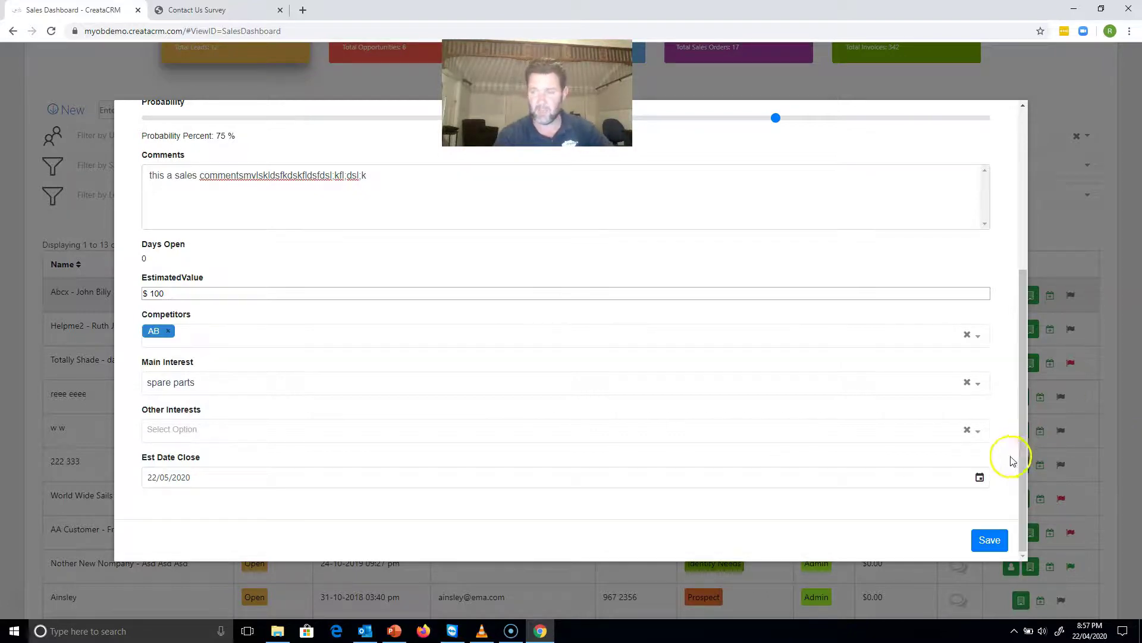
{"action": "left_click", "coordinate": [980, 478]}
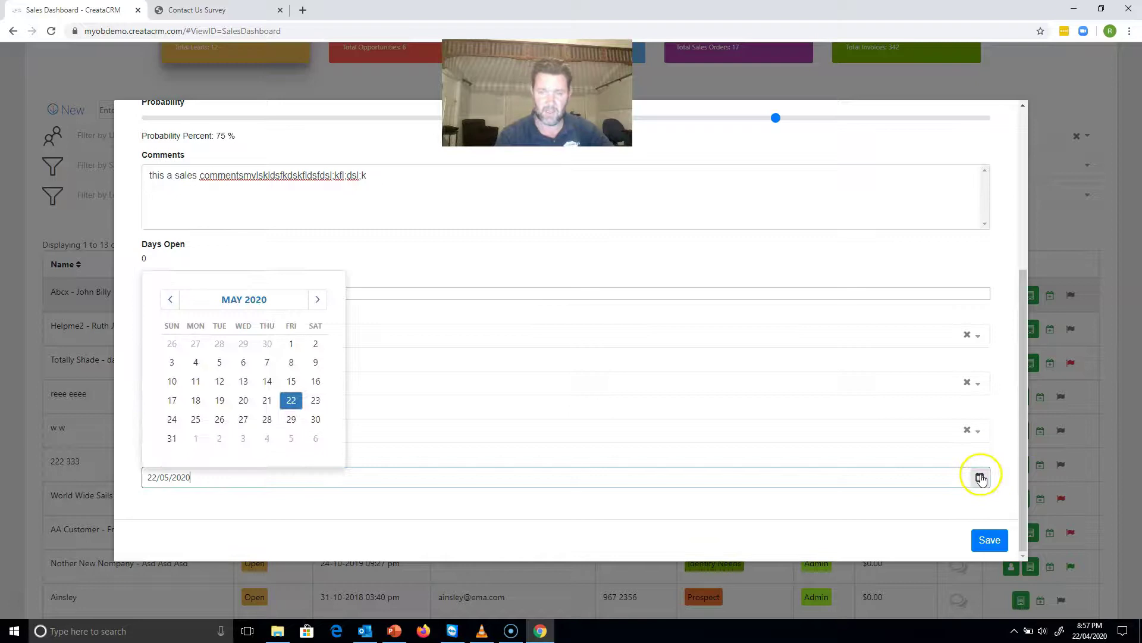
{"action": "left_click", "coordinate": [266, 439]}
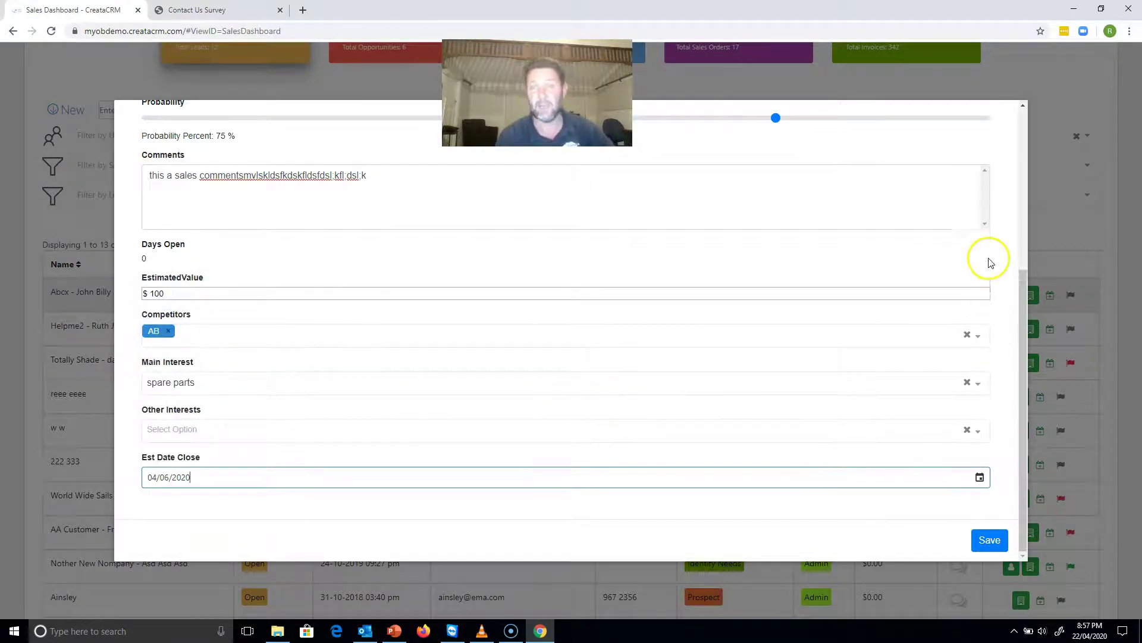
Step: Save the edited Abcx lead with its $100.00 value
{"action": "left_click", "coordinate": [987, 538]}
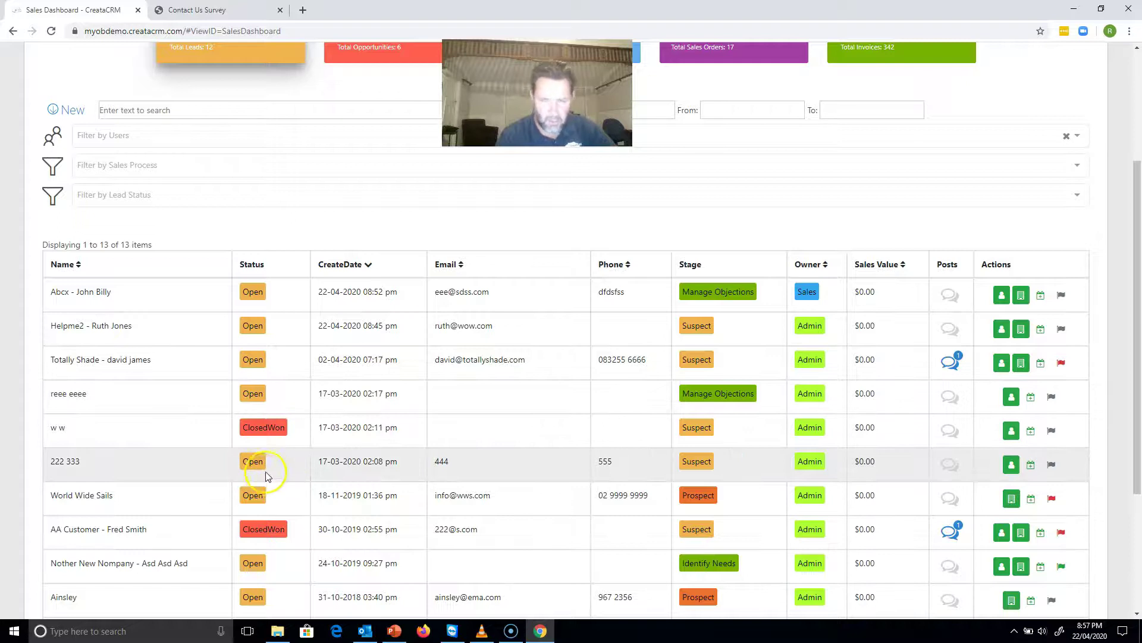
{"action": "left_click_drag", "start_coordinate": [1130, 191], "coordinate": [1129, 250]}
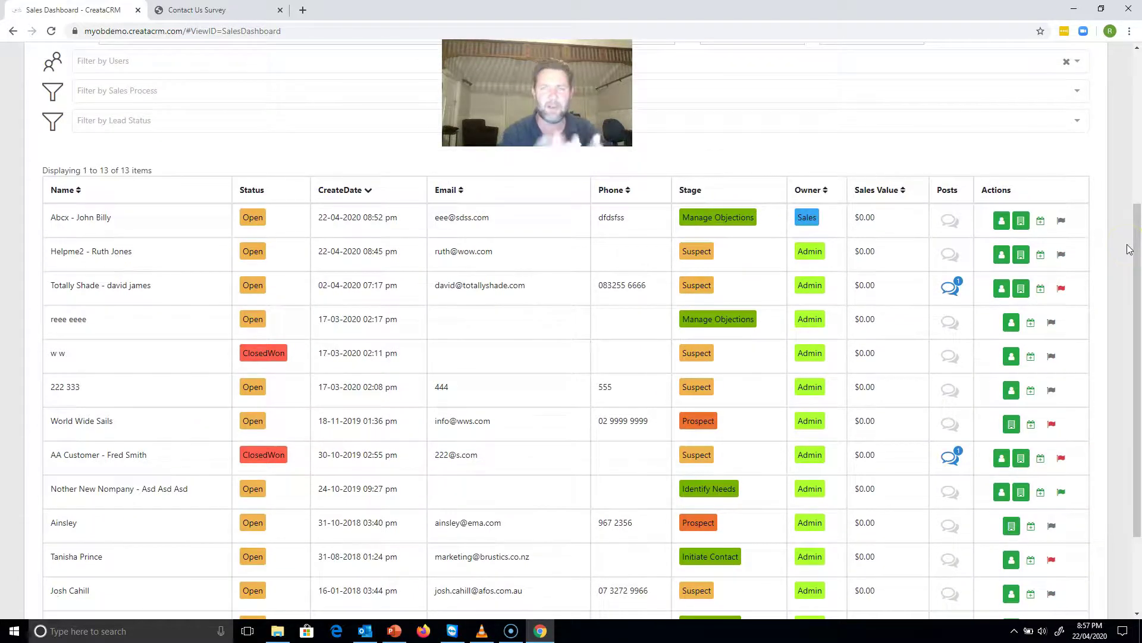
{"action": "left_click", "coordinate": [1134, 72]}
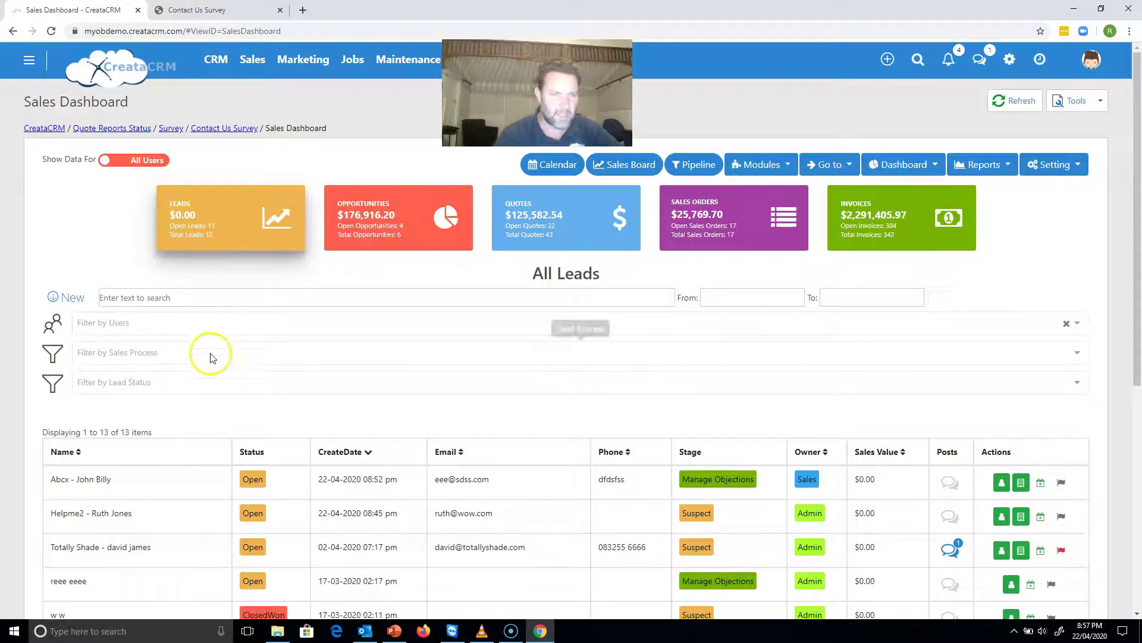
Step: Filter All Leads by the Sales user and open the one remaining lead
{"action": "left_click", "coordinate": [215, 326]}
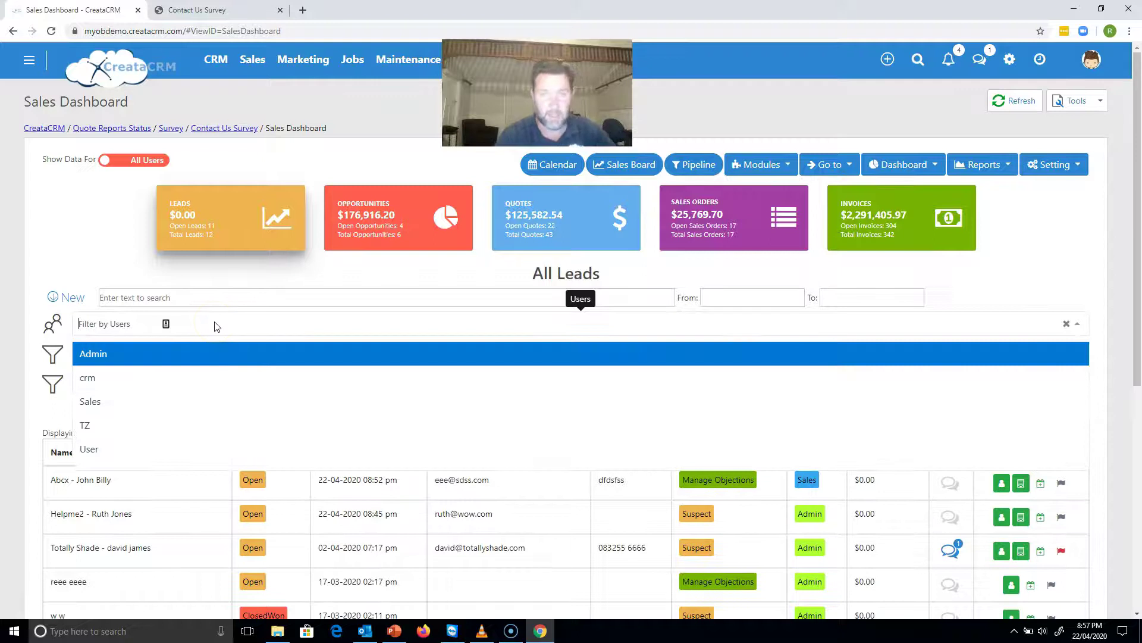
{"action": "left_click", "coordinate": [165, 399]}
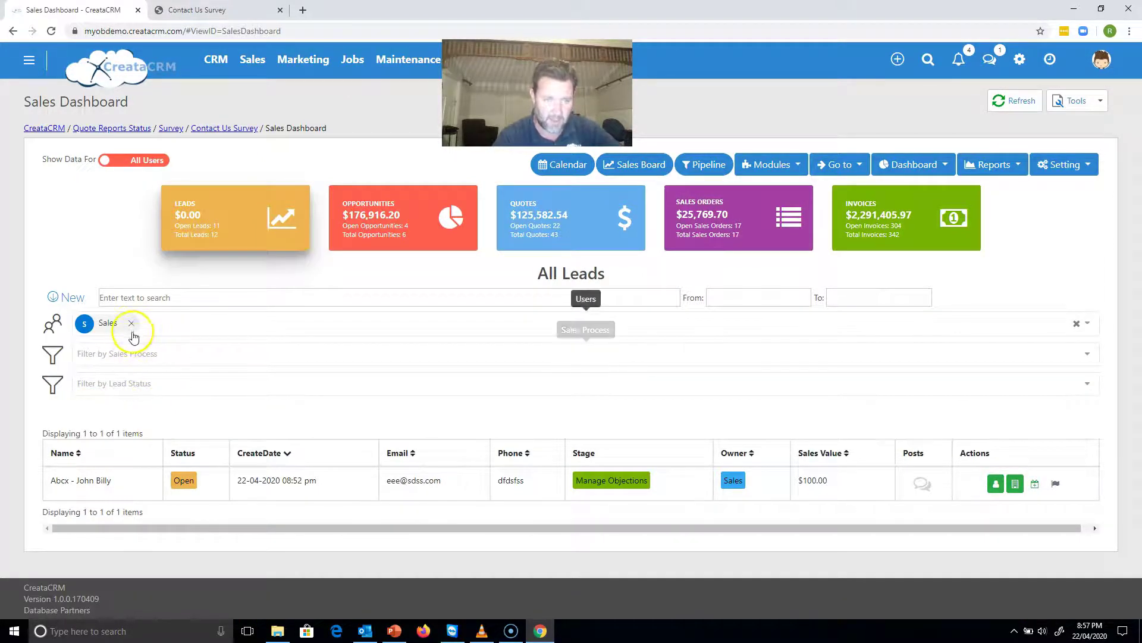
{"action": "left_click", "coordinate": [189, 475]}
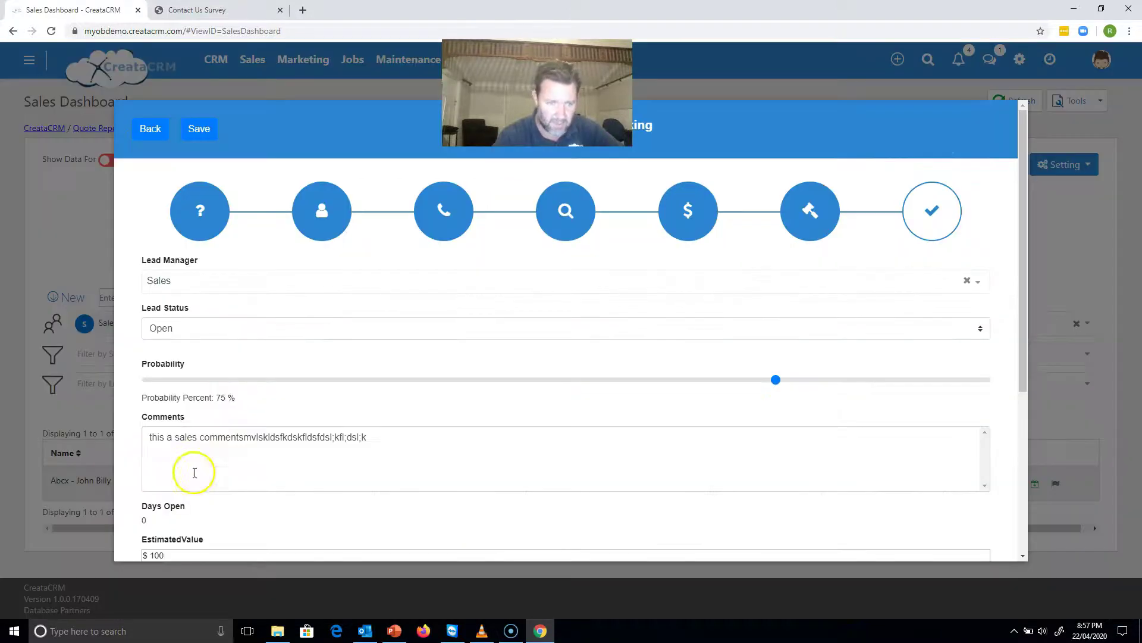
Step: Close the lead and switch the user filter from Sales to Admin
{"action": "left_click", "coordinate": [156, 129]}
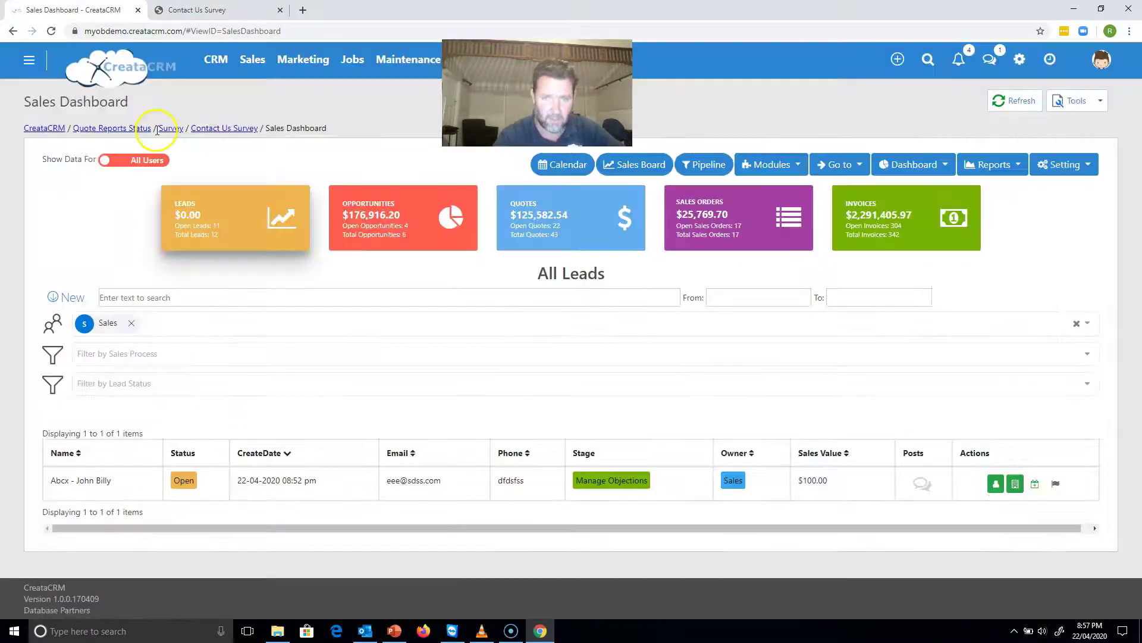
{"action": "left_click", "coordinate": [131, 323]}
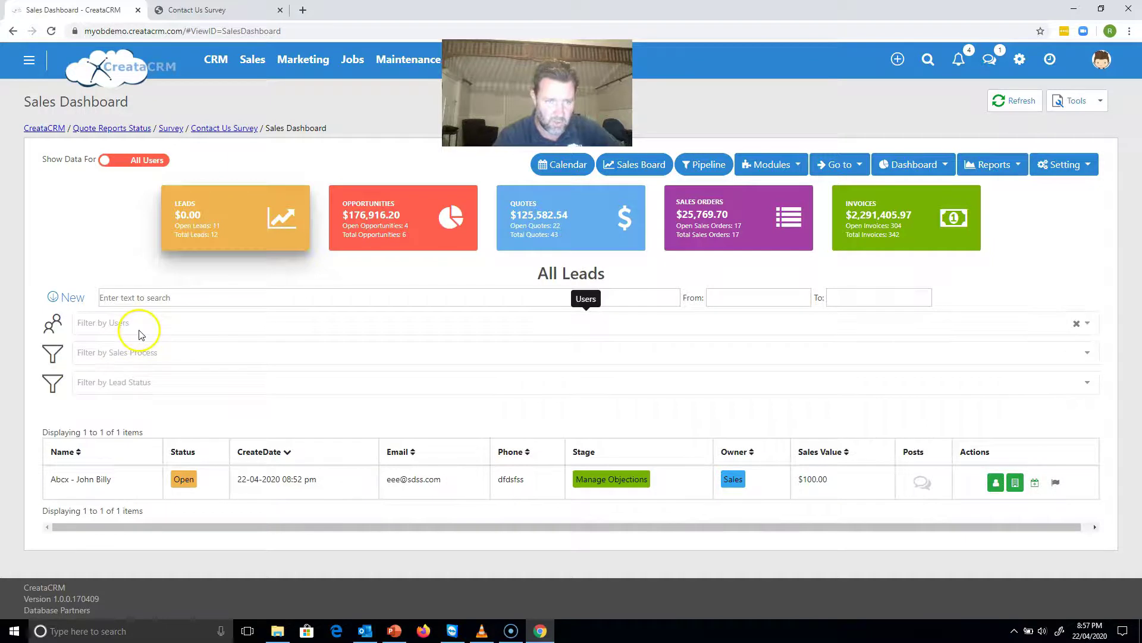
{"action": "left_click", "coordinate": [140, 321]}
{"action": "left_click", "coordinate": [141, 463]}
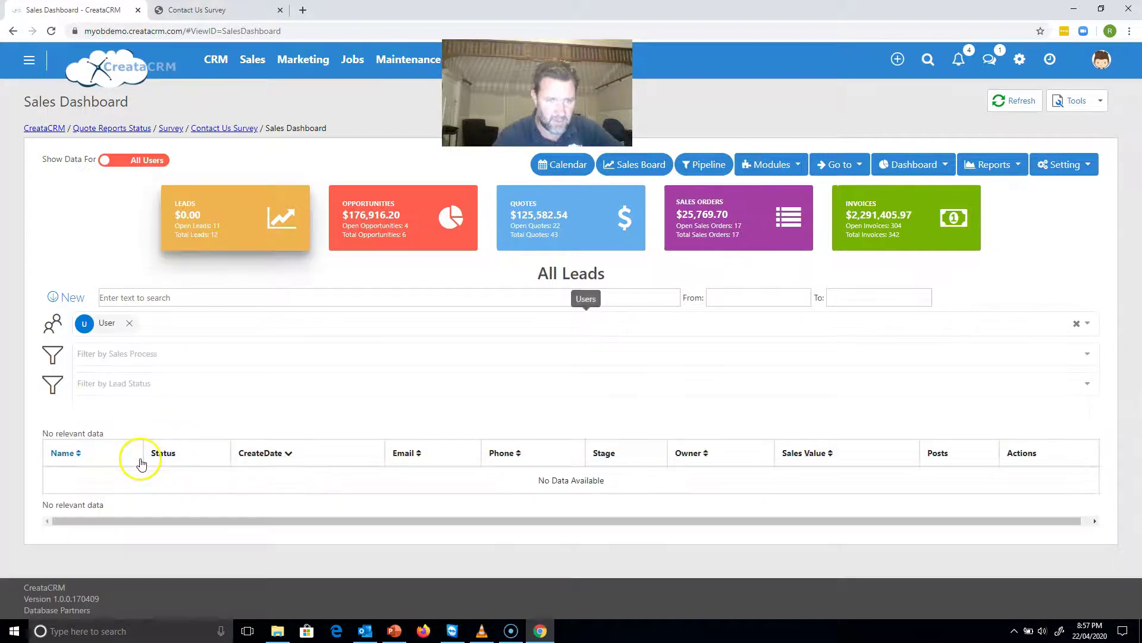
{"action": "left_click", "coordinate": [132, 325]}
{"action": "left_click", "coordinate": [131, 326]}
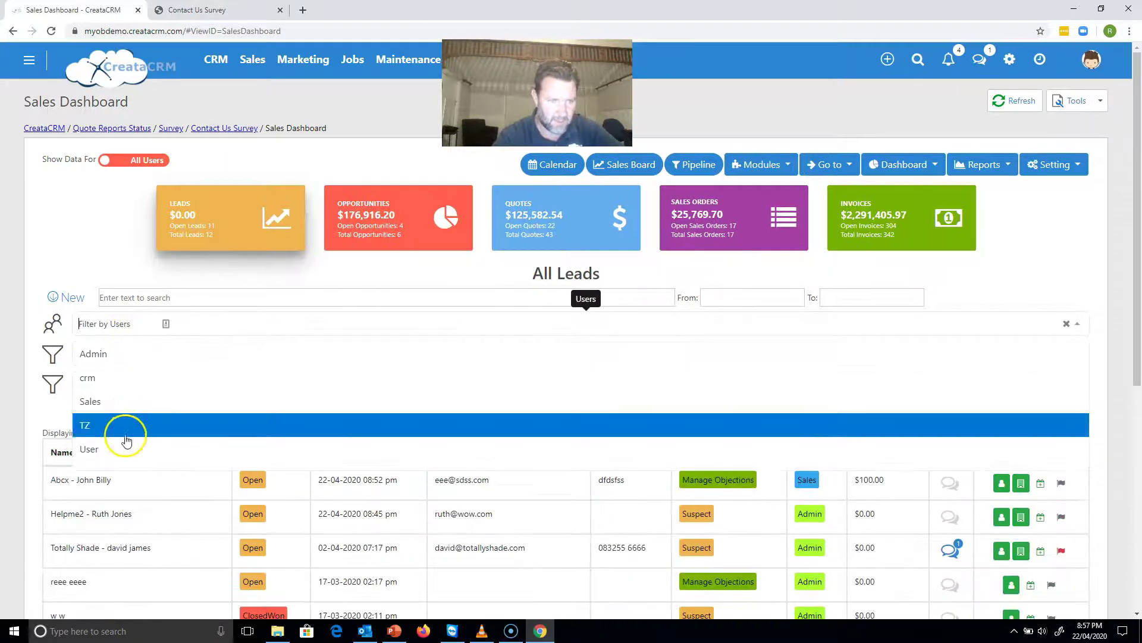
{"action": "left_click", "coordinate": [126, 360]}
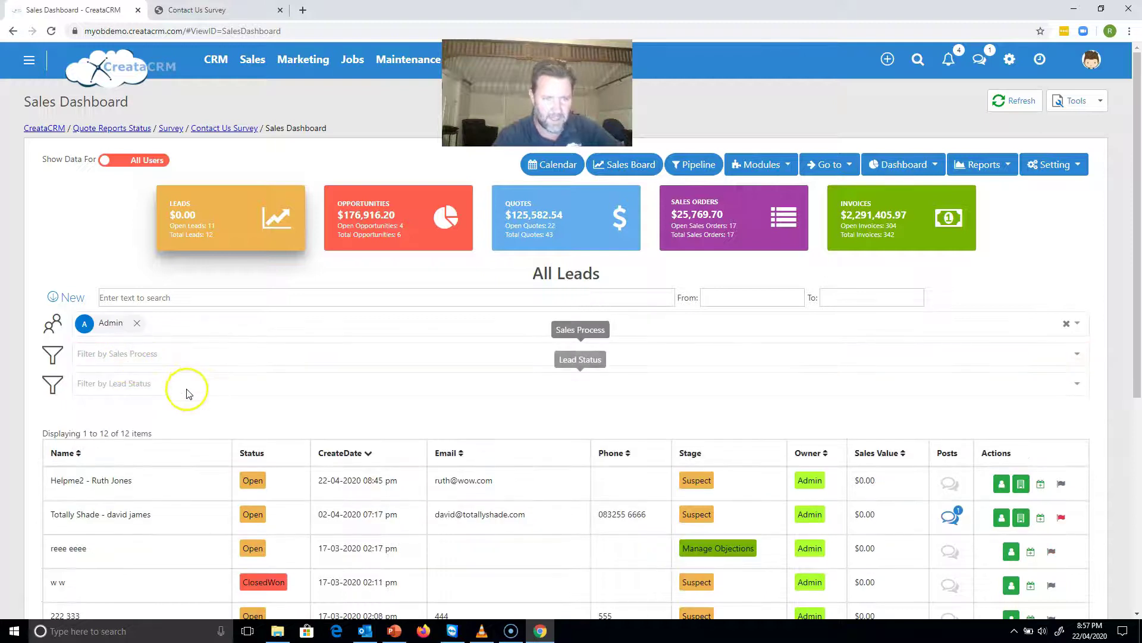
Step: Review the Sales Process and Lead Status filter choices, then open the AA Customer lead's posts
{"action": "left_click_drag", "start_coordinate": [1137, 224], "coordinate": [1137, 306]}
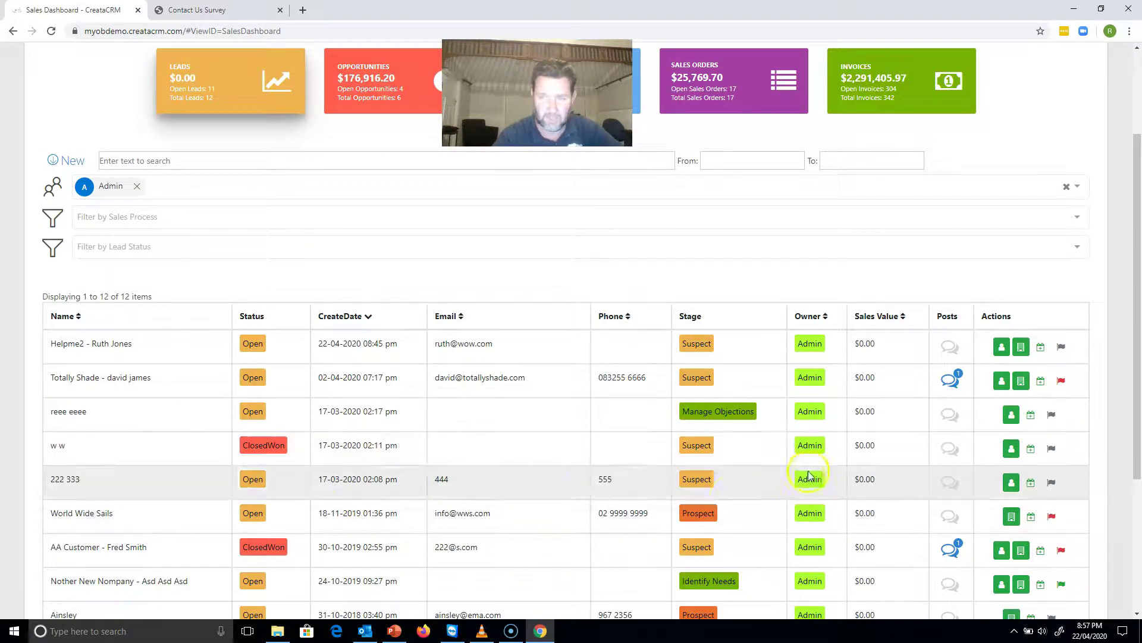
{"action": "left_click", "coordinate": [197, 224]}
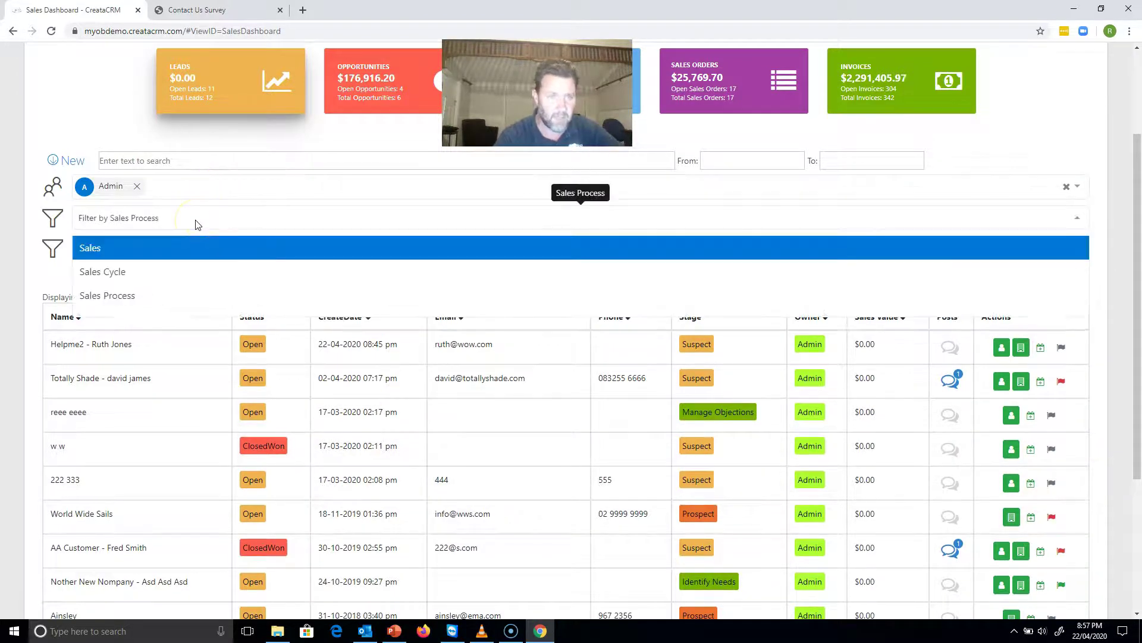
{"action": "left_click", "coordinate": [55, 109]}
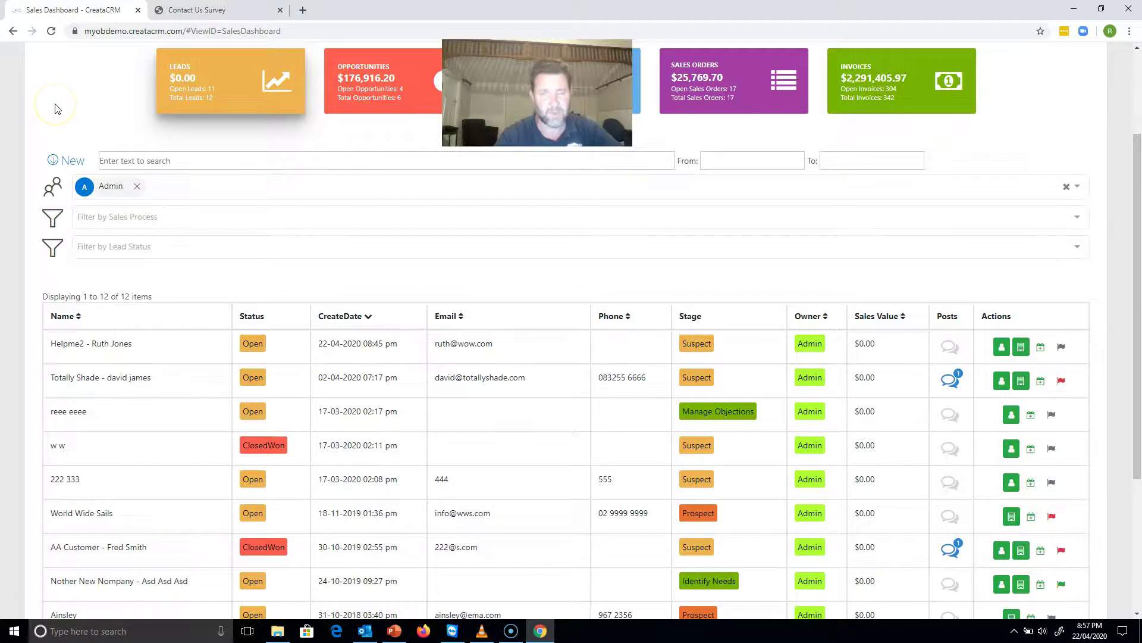
{"action": "left_click", "coordinate": [101, 254]}
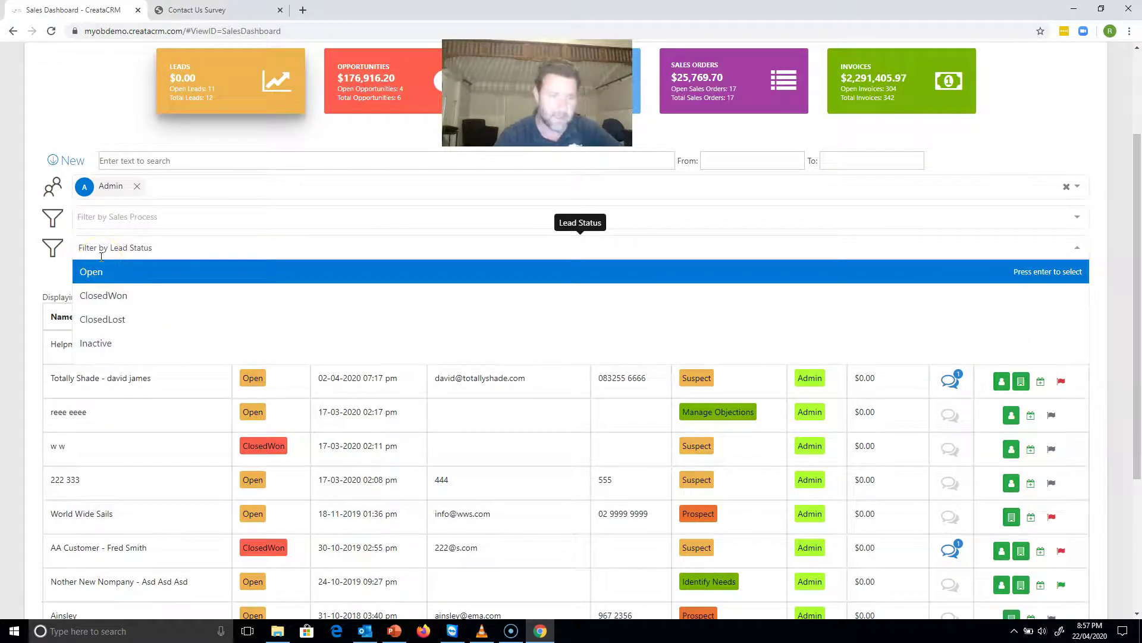
{"action": "left_click", "coordinate": [64, 115]}
{"action": "key", "text": "super+s"}
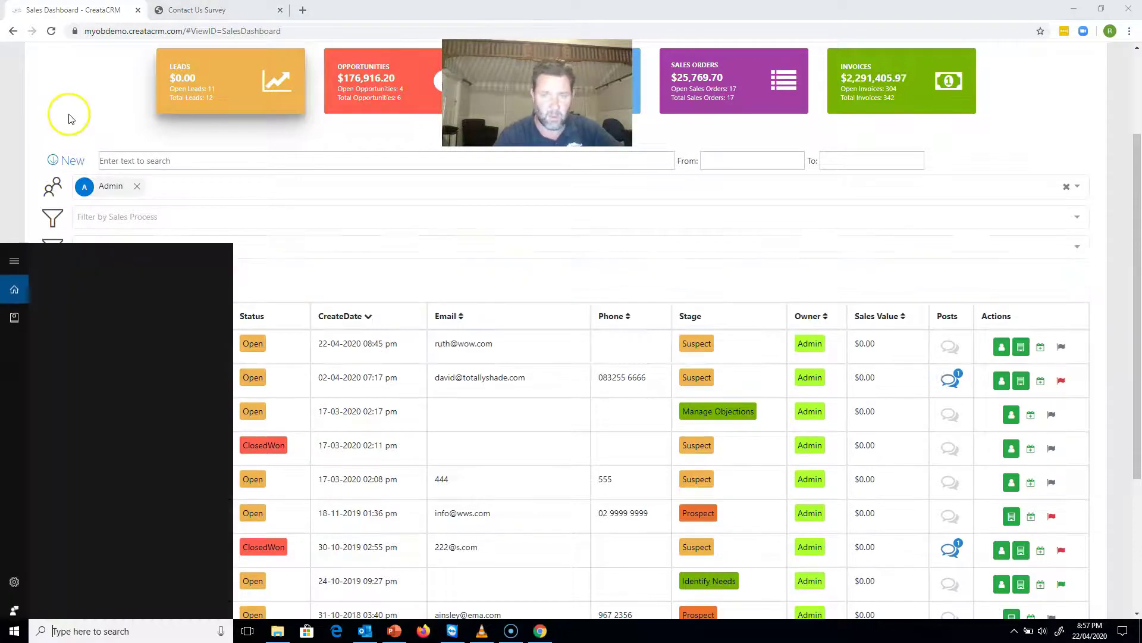
{"action": "left_click", "coordinate": [81, 63]}
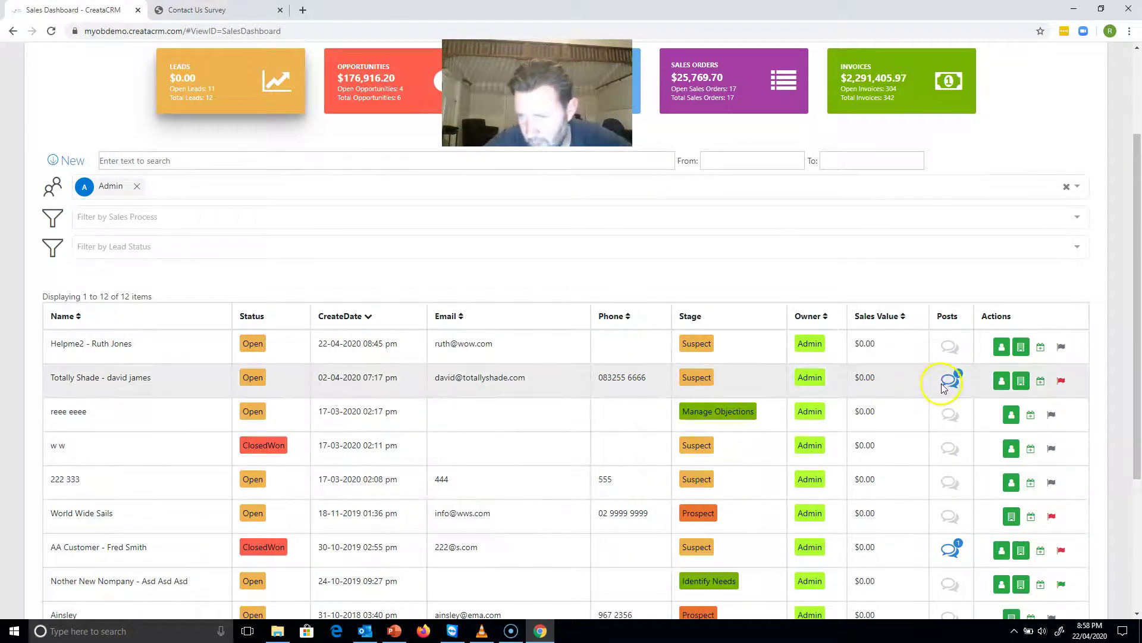
{"action": "left_click", "coordinate": [950, 548]}
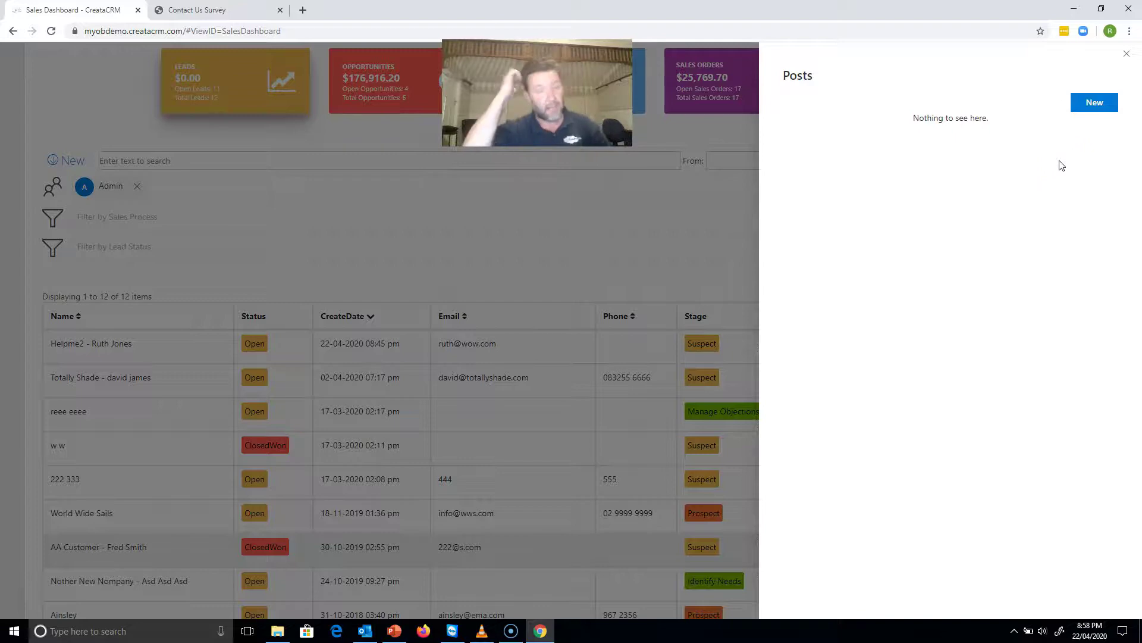
{"action": "left_click", "coordinate": [1091, 100]}
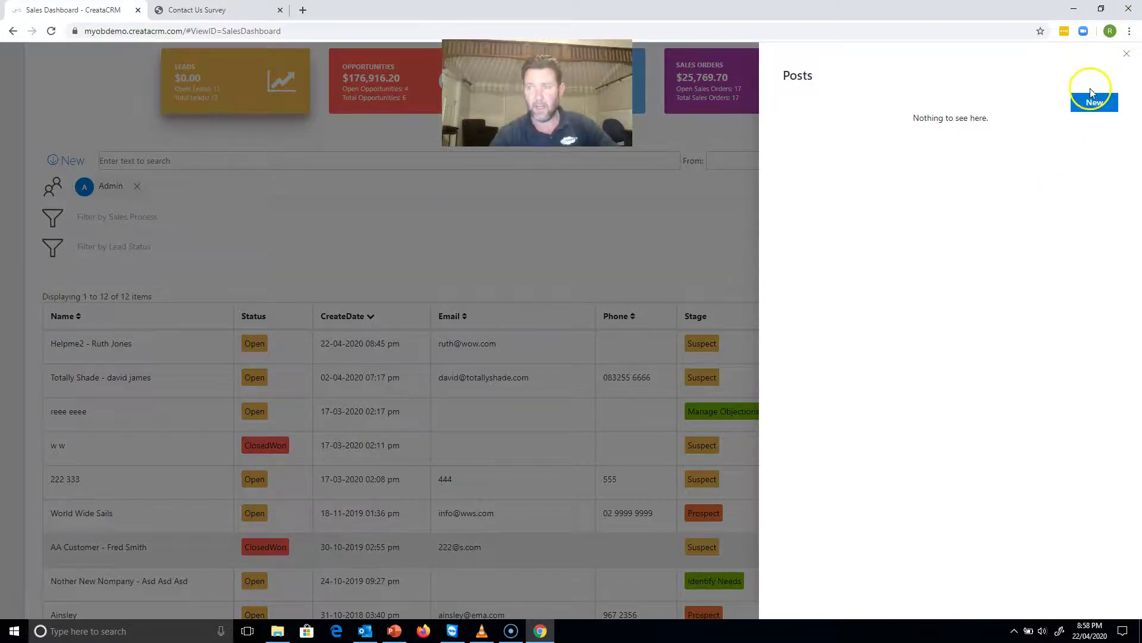
{"action": "left_click", "coordinate": [999, 118]}
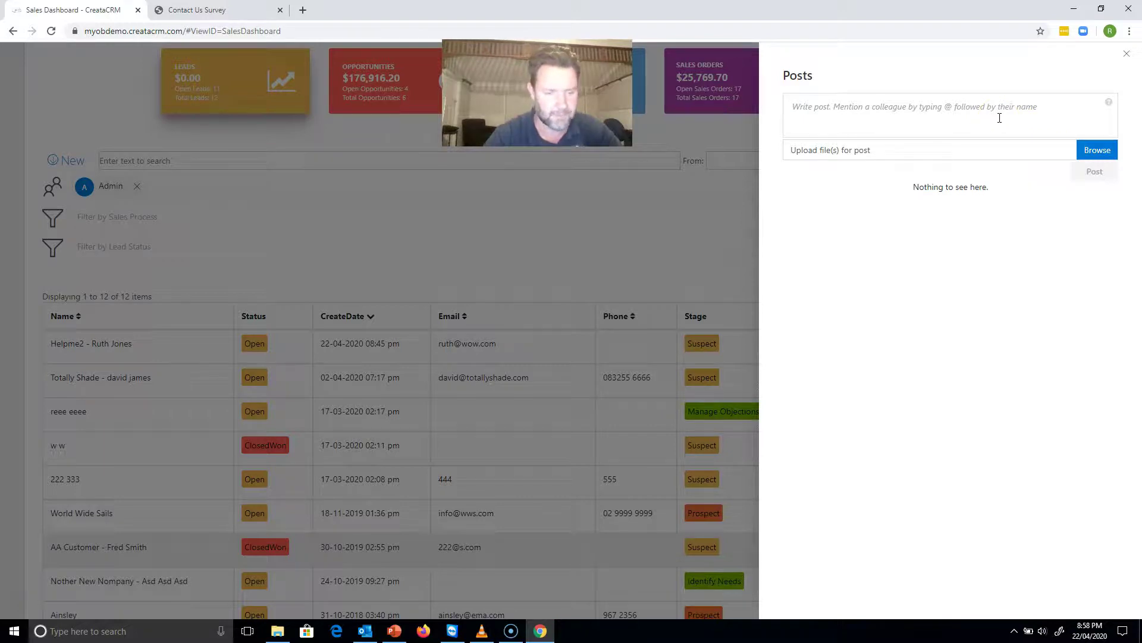
{"action": "type", "text": "@sal"}
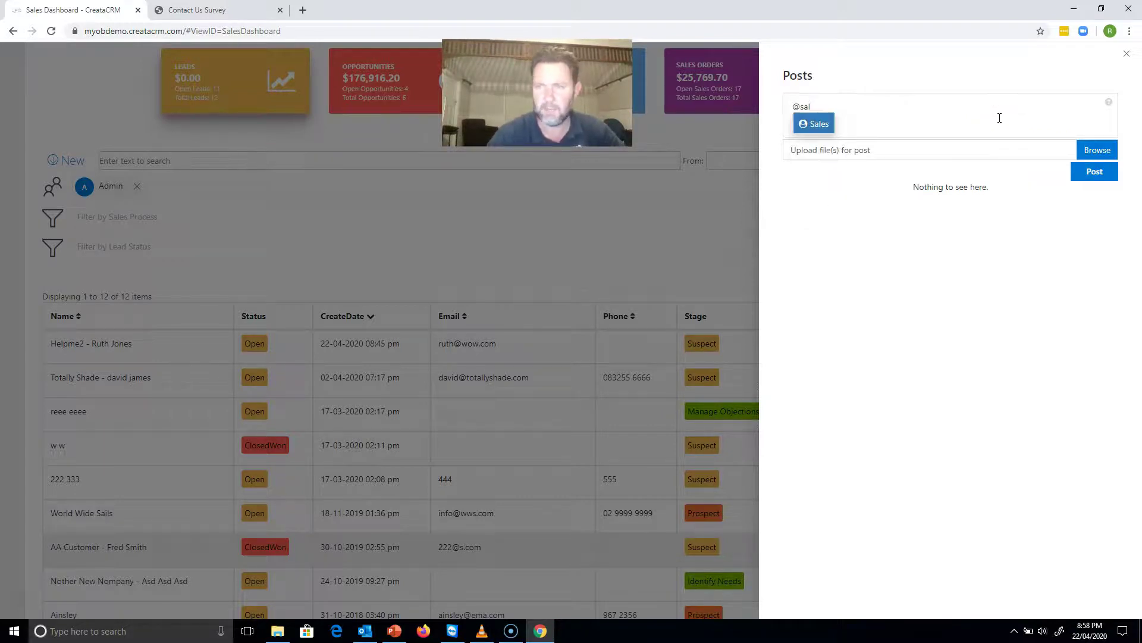
{"action": "left_click", "coordinate": [825, 125]}
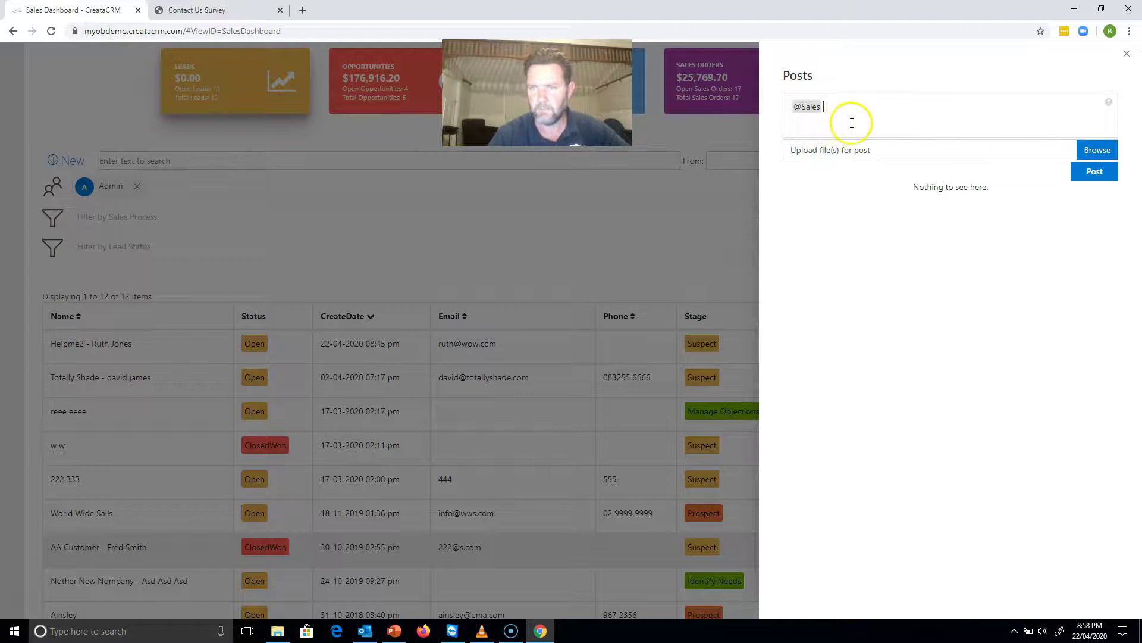
{"action": "type", "text": "how is this lead"}
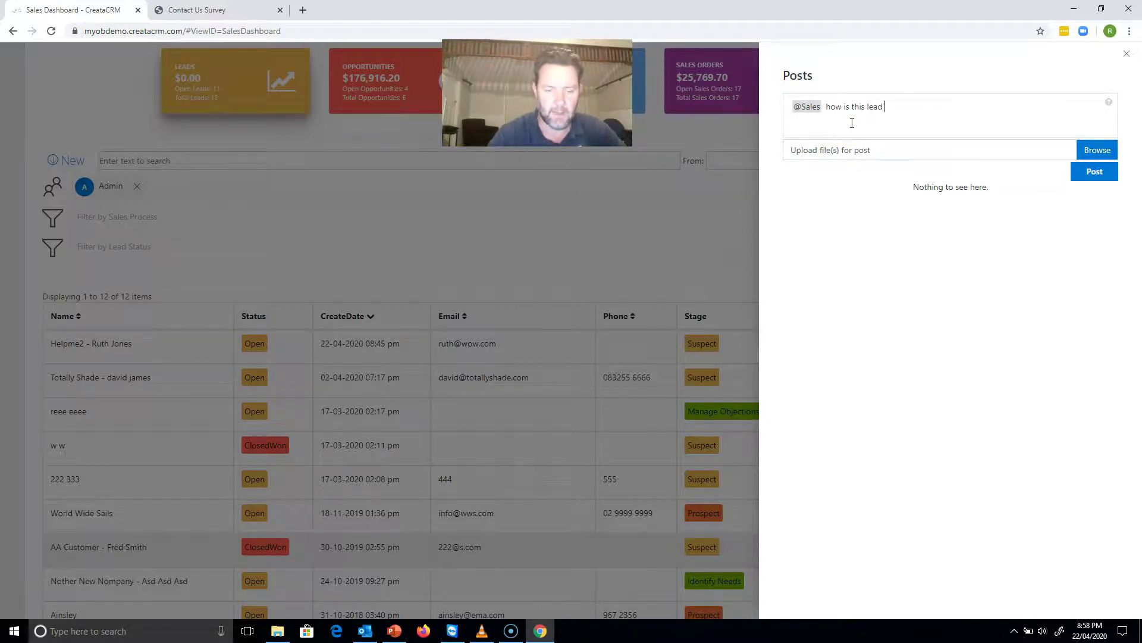
{"action": "type", "text": " going"}
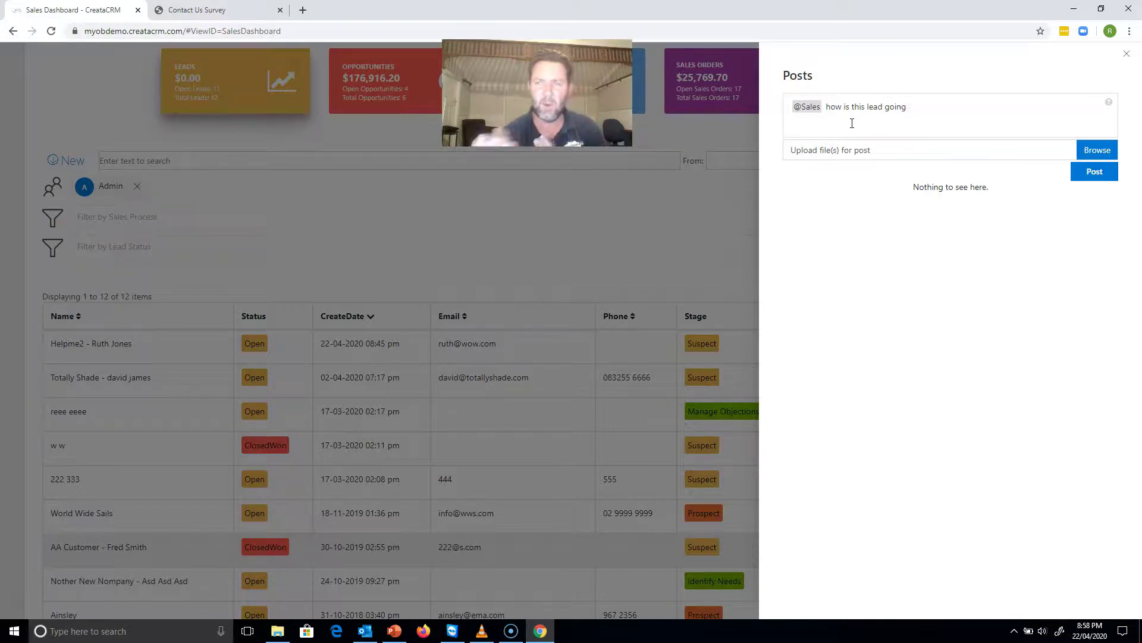
{"action": "left_click", "coordinate": [1097, 173]}
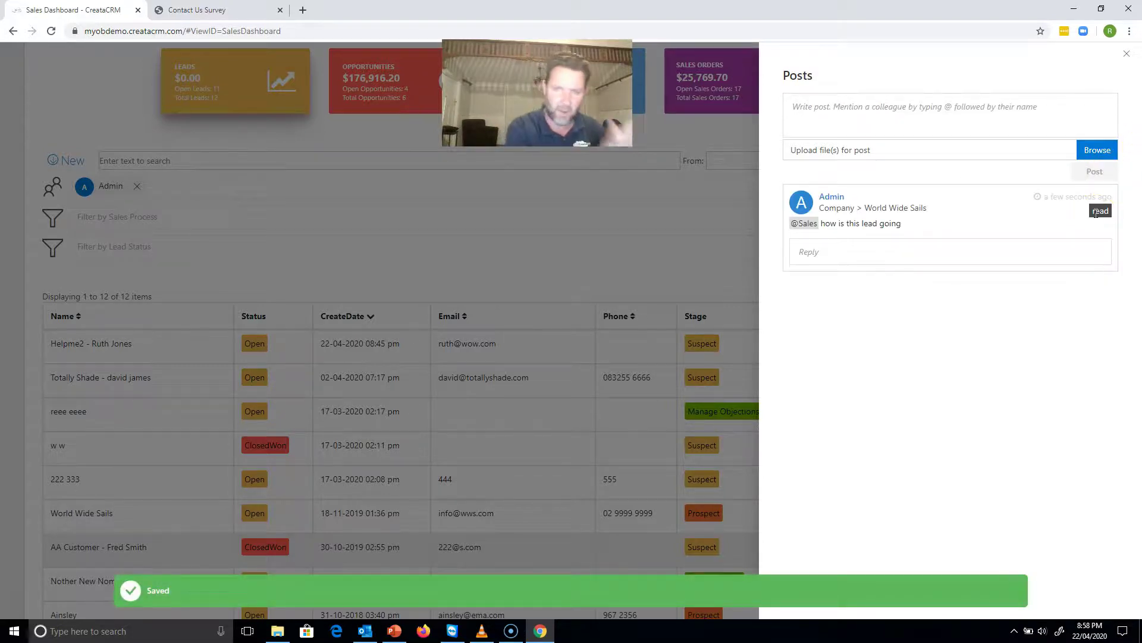
{"action": "left_click", "coordinate": [1127, 55]}
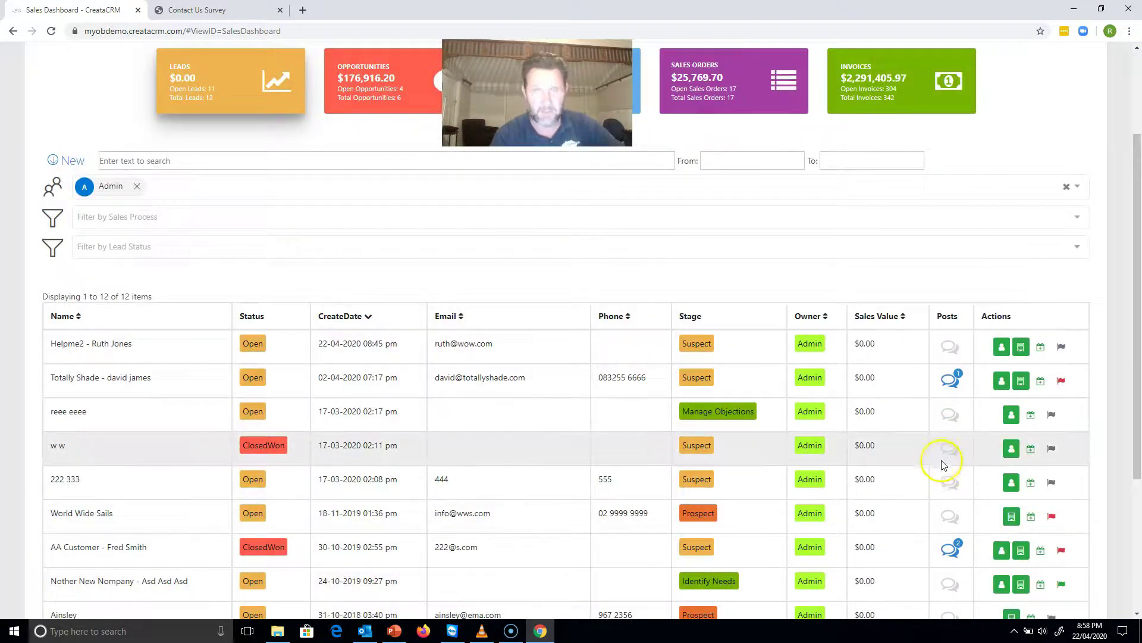
{"action": "left_click", "coordinate": [950, 551]}
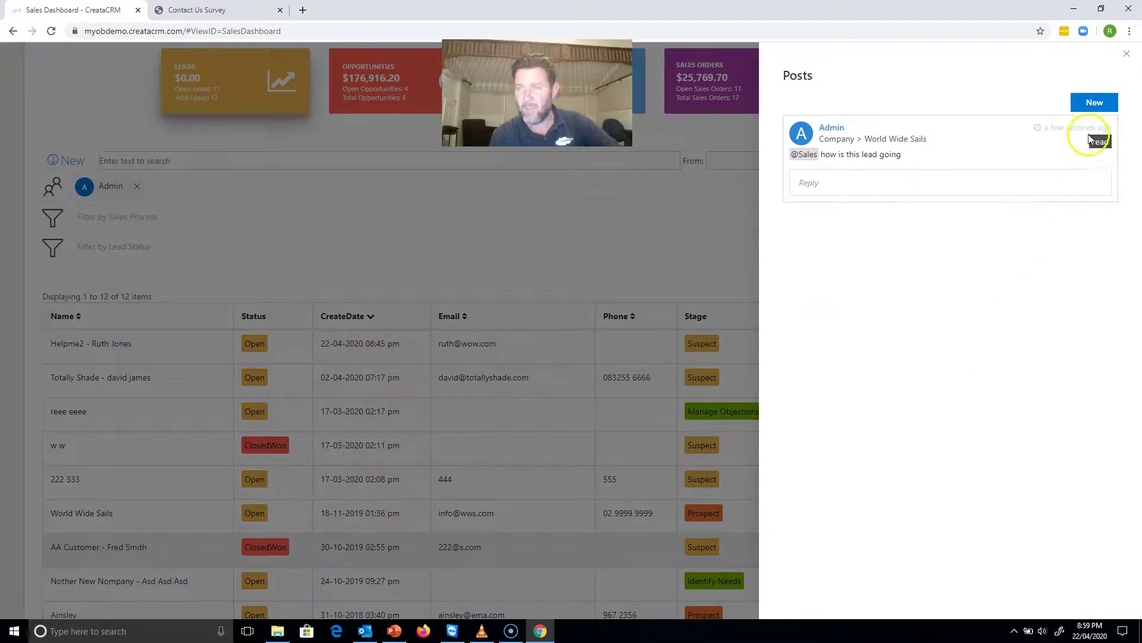
{"action": "left_click", "coordinate": [1127, 55]}
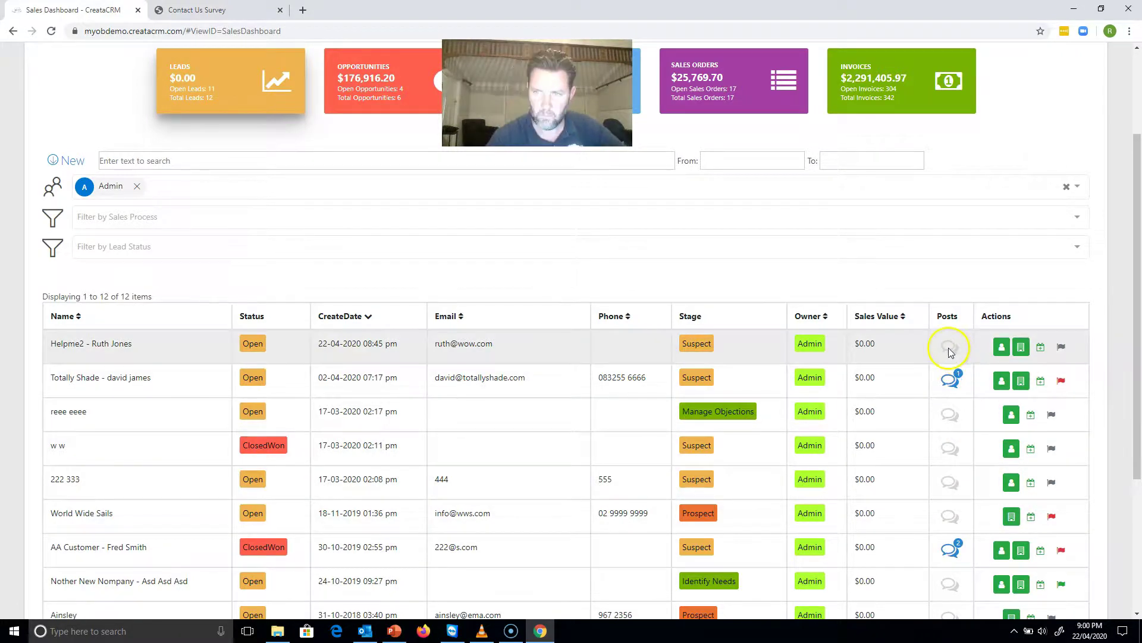
{"action": "left_click", "coordinate": [950, 349]}
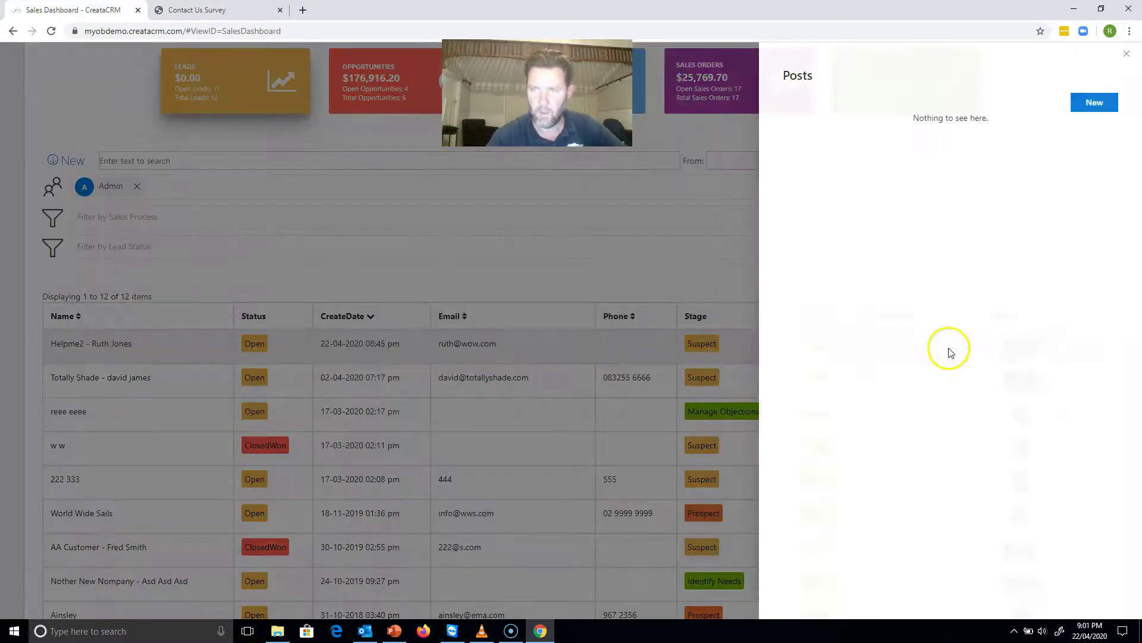
{"action": "left_click", "coordinate": [1114, 102]}
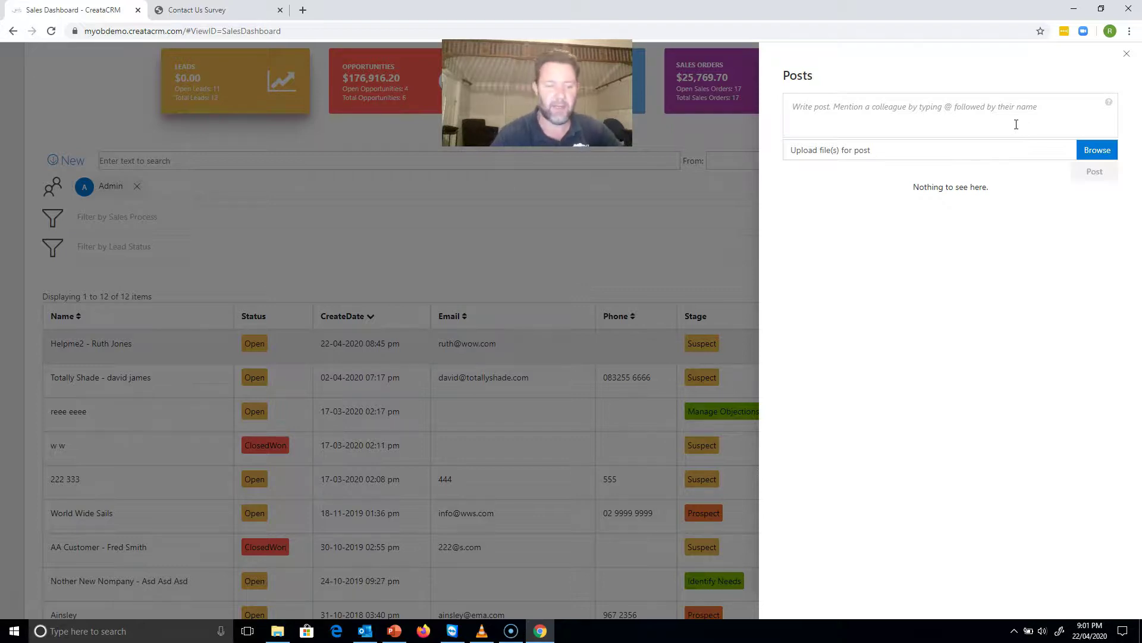
{"action": "type", "text": "@"}
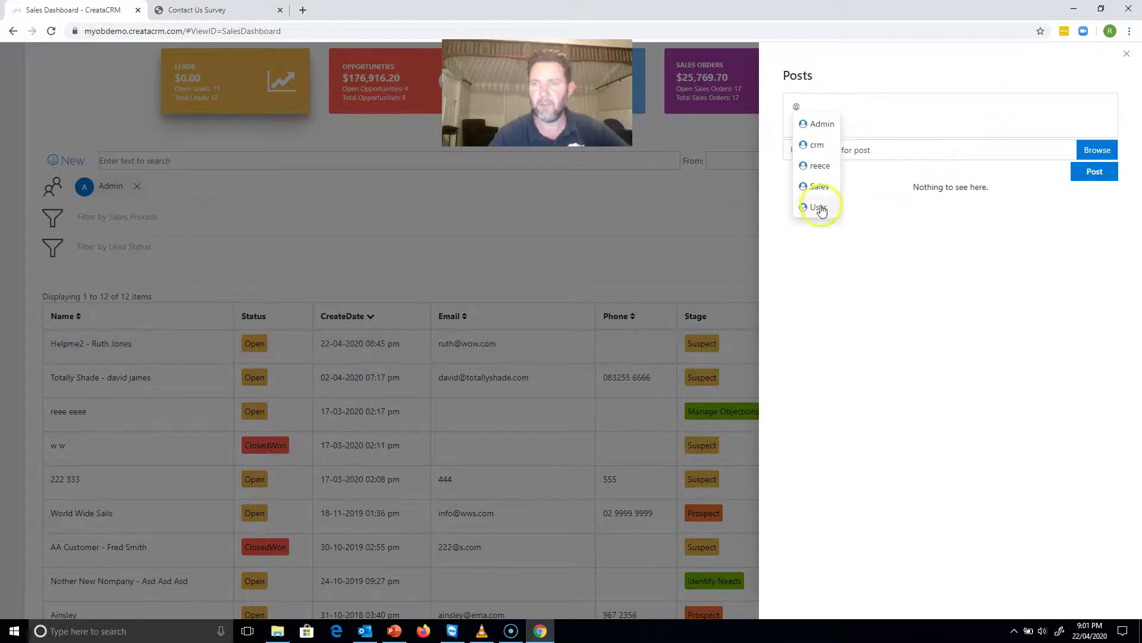
{"action": "left_click", "coordinate": [820, 188]}
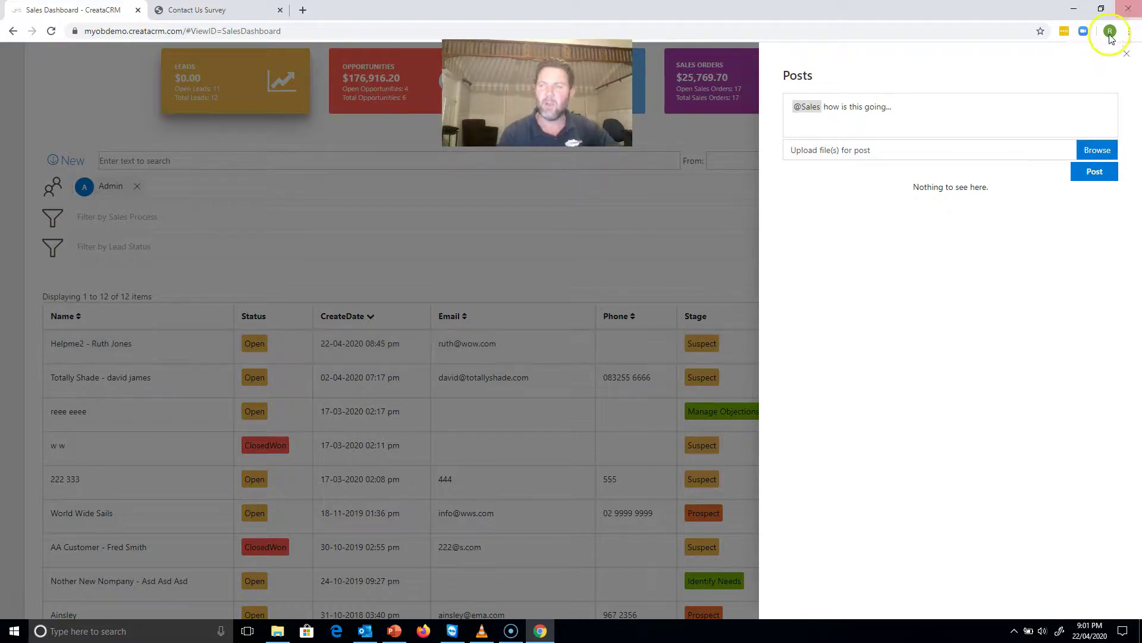
{"action": "left_click", "coordinate": [1126, 54]}
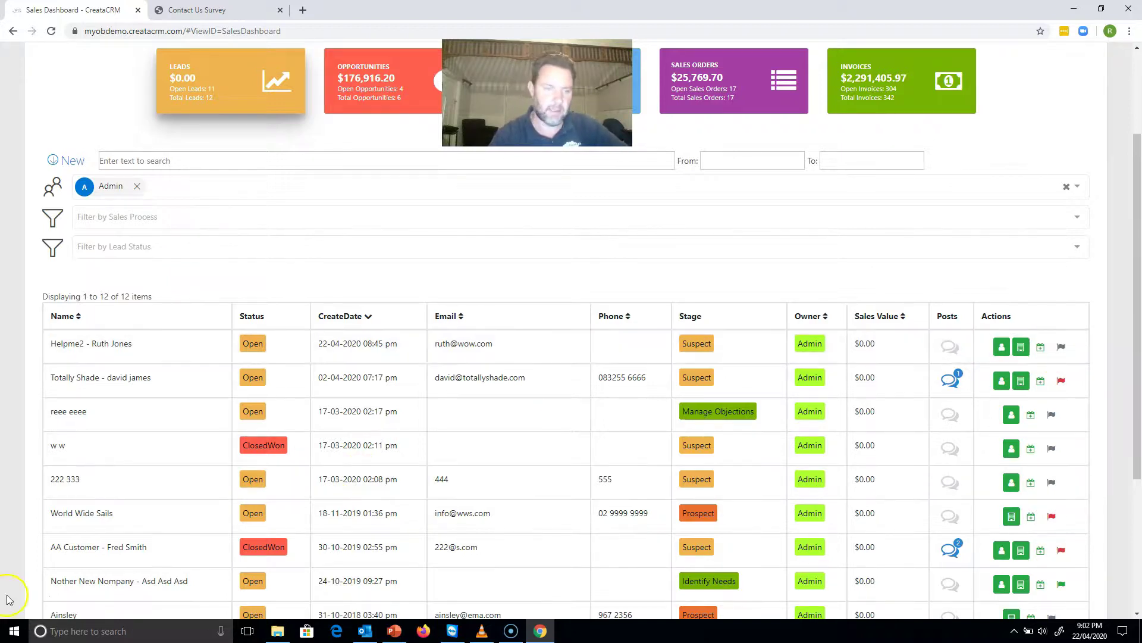
Step: Add and save a new activity with notes on the Helpme2 lead
{"action": "left_click", "coordinate": [1041, 347]}
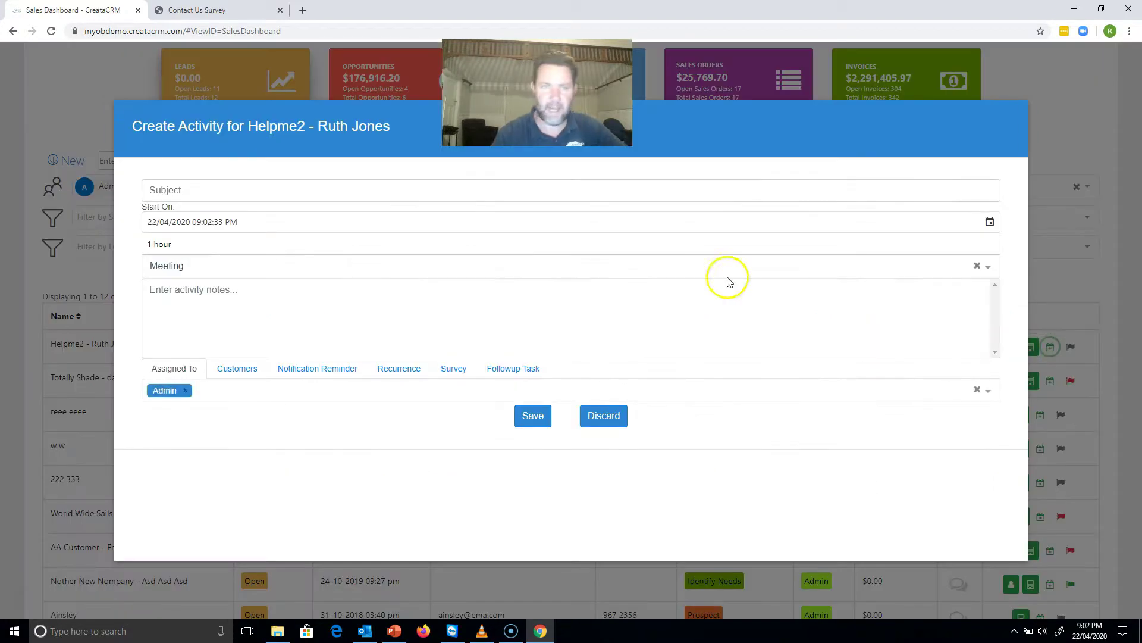
{"action": "left_click", "coordinate": [495, 300]}
{"action": "type", "text": "klffdskfldskfdsl;fkdsfl;fdl;fds"}
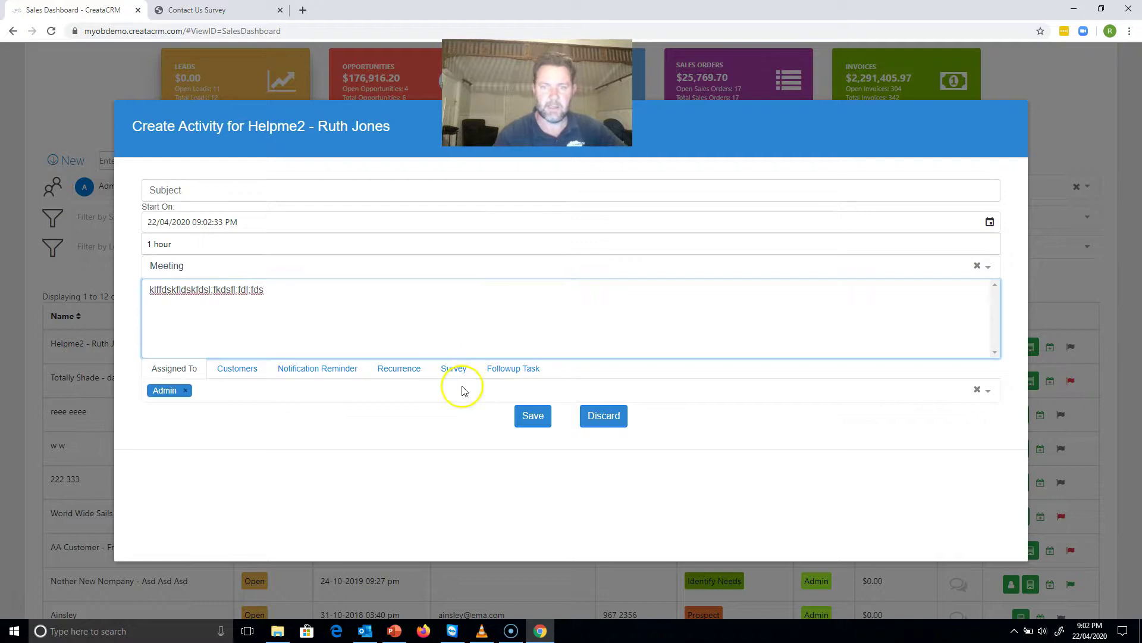
{"action": "left_click", "coordinate": [524, 414]}
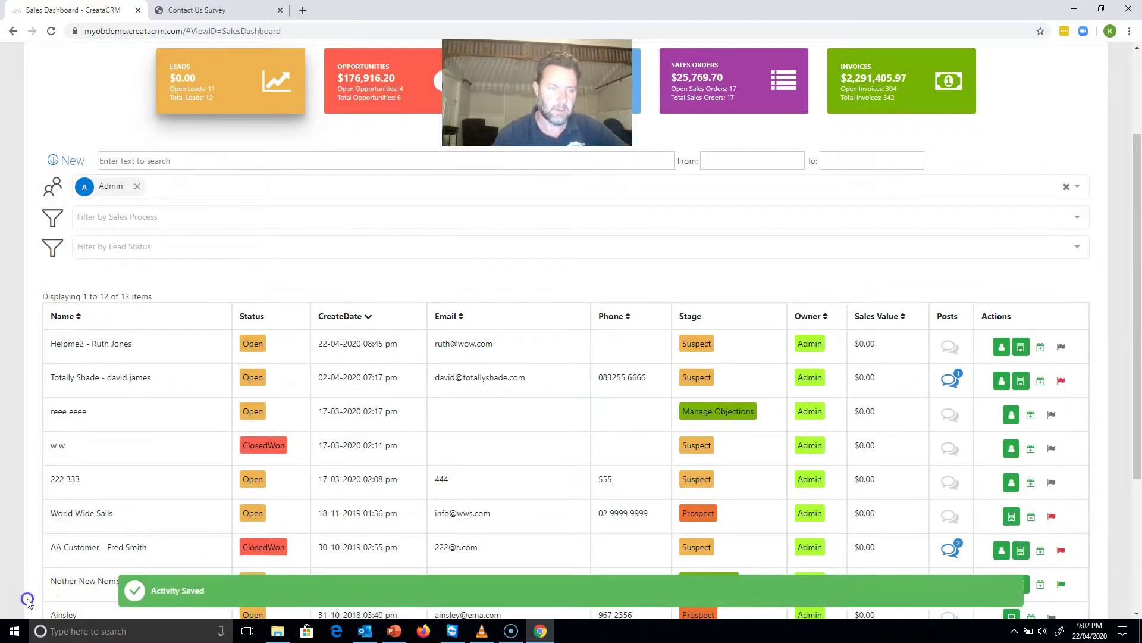
Step: Add a quick task 'call client x' due tomorrow to Helpme2
{"action": "left_click", "coordinate": [1062, 348]}
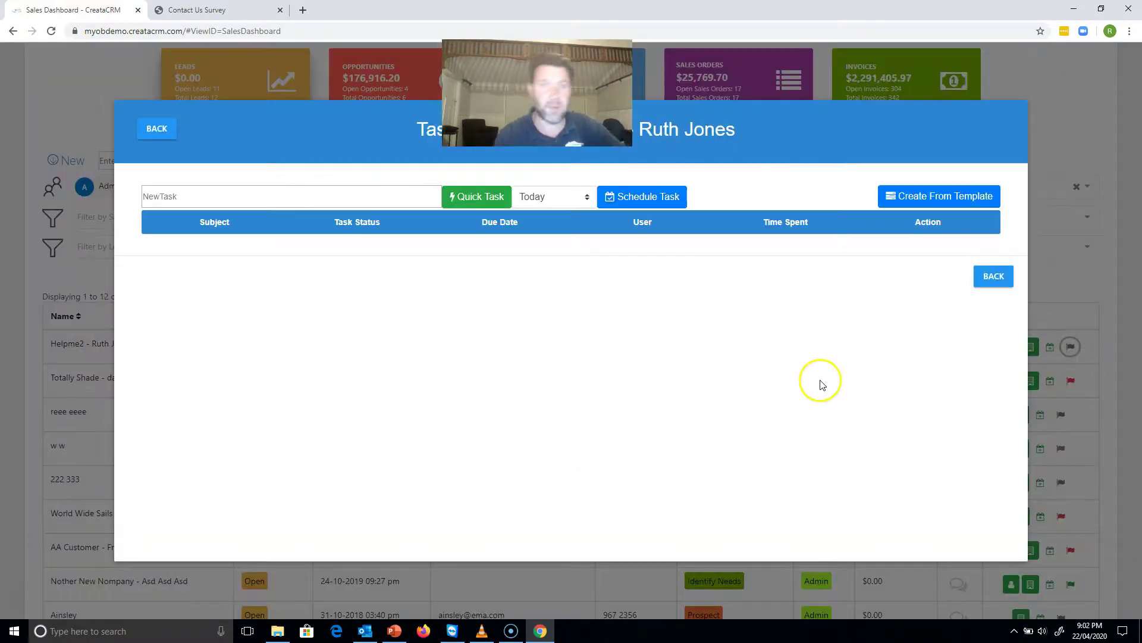
{"action": "left_click", "coordinate": [371, 199]}
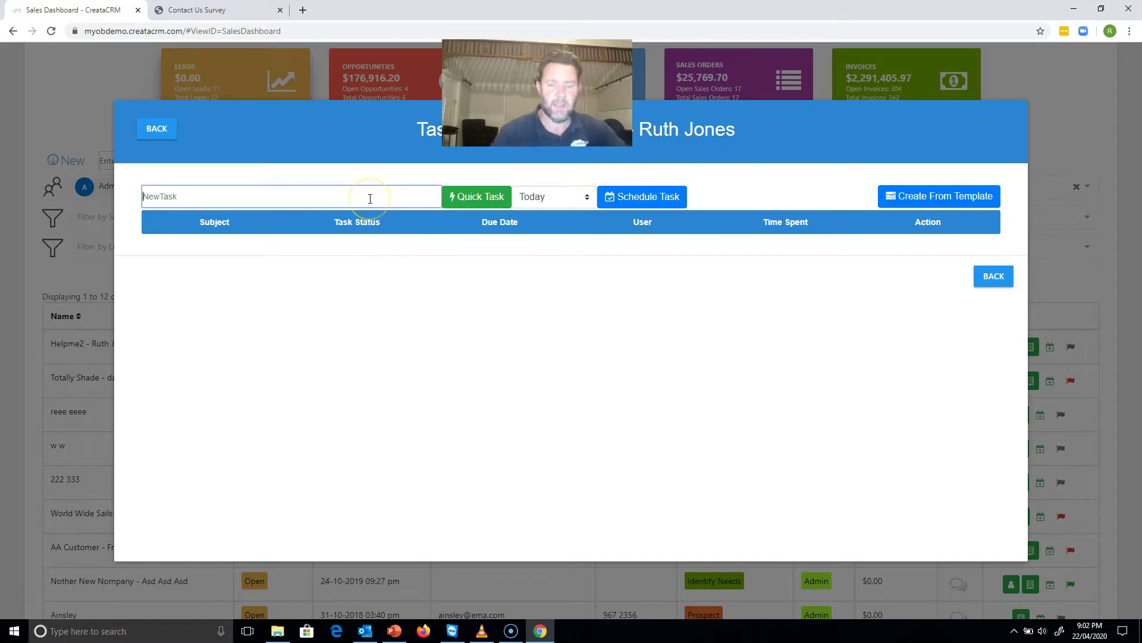
{"action": "type", "text": "c"}
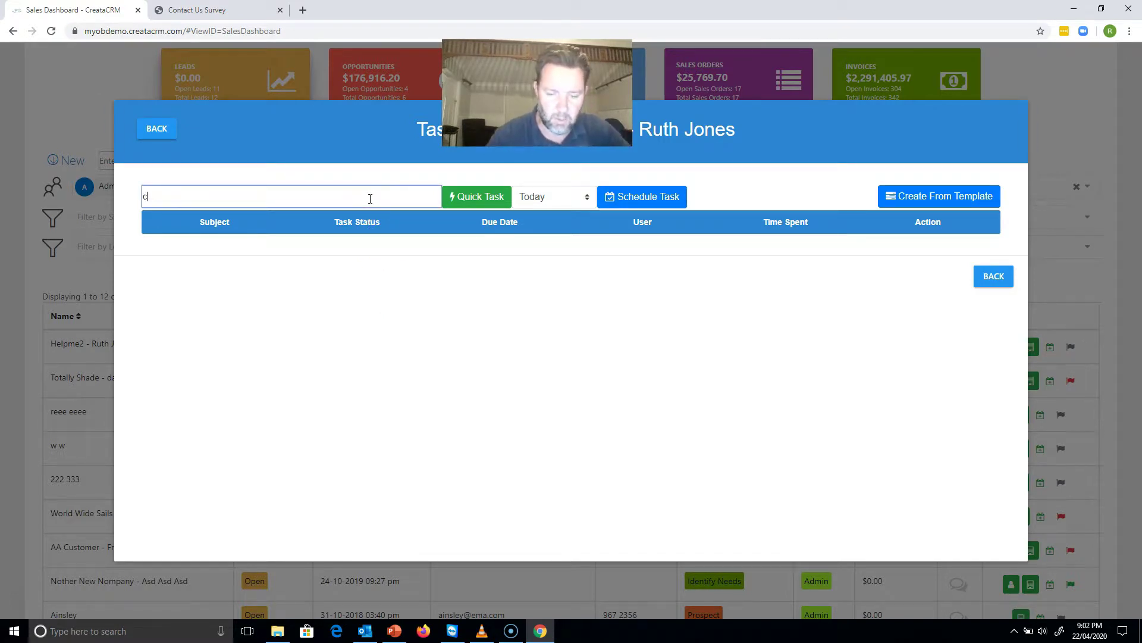
{"action": "type", "text": "all client x"}
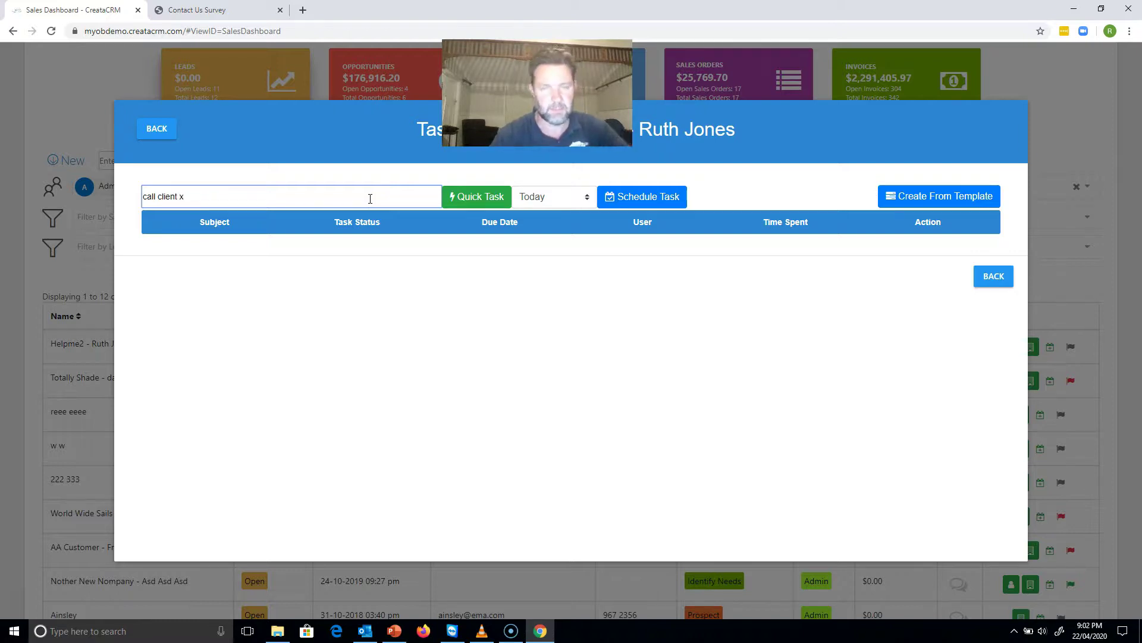
{"action": "left_click", "coordinate": [556, 195]}
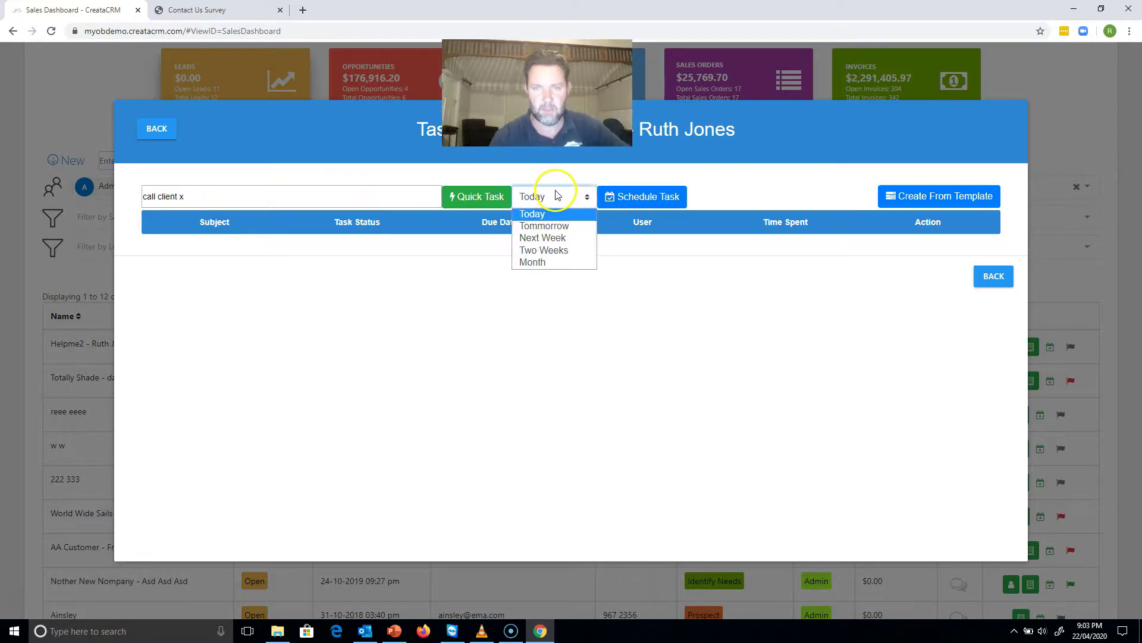
{"action": "left_click", "coordinate": [551, 226]}
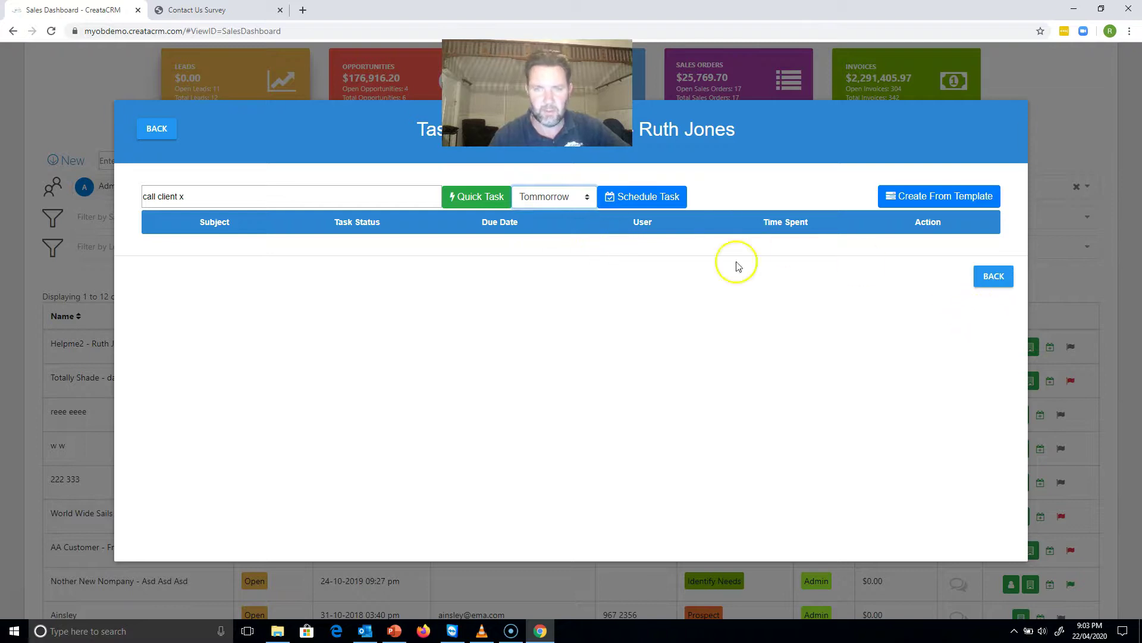
{"action": "left_click", "coordinate": [462, 195]}
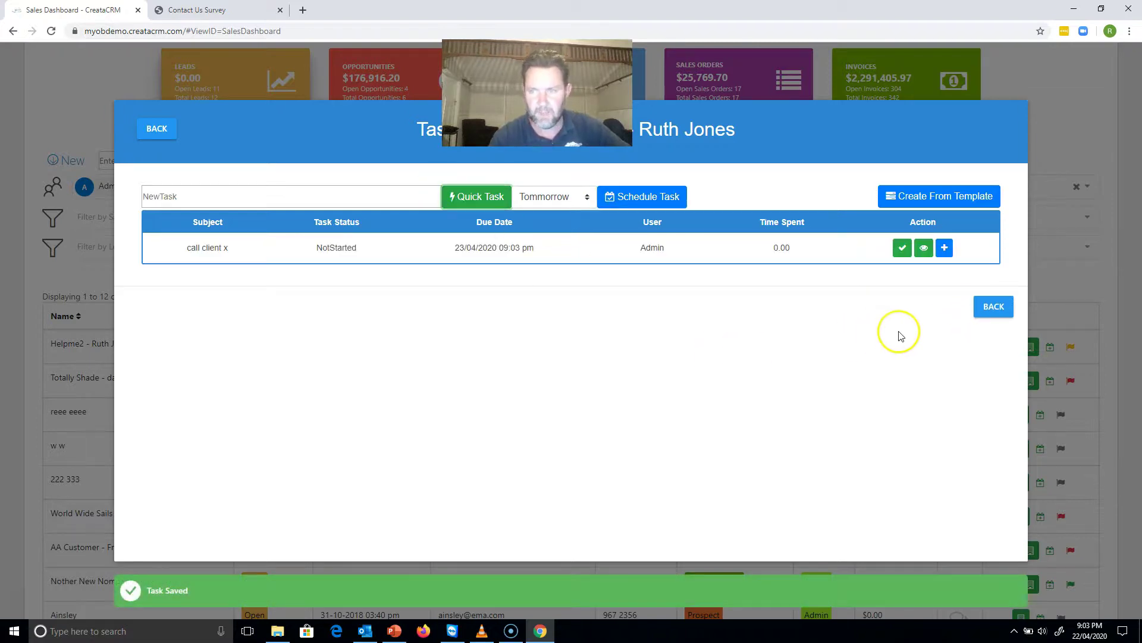
{"action": "left_click", "coordinate": [991, 306]}
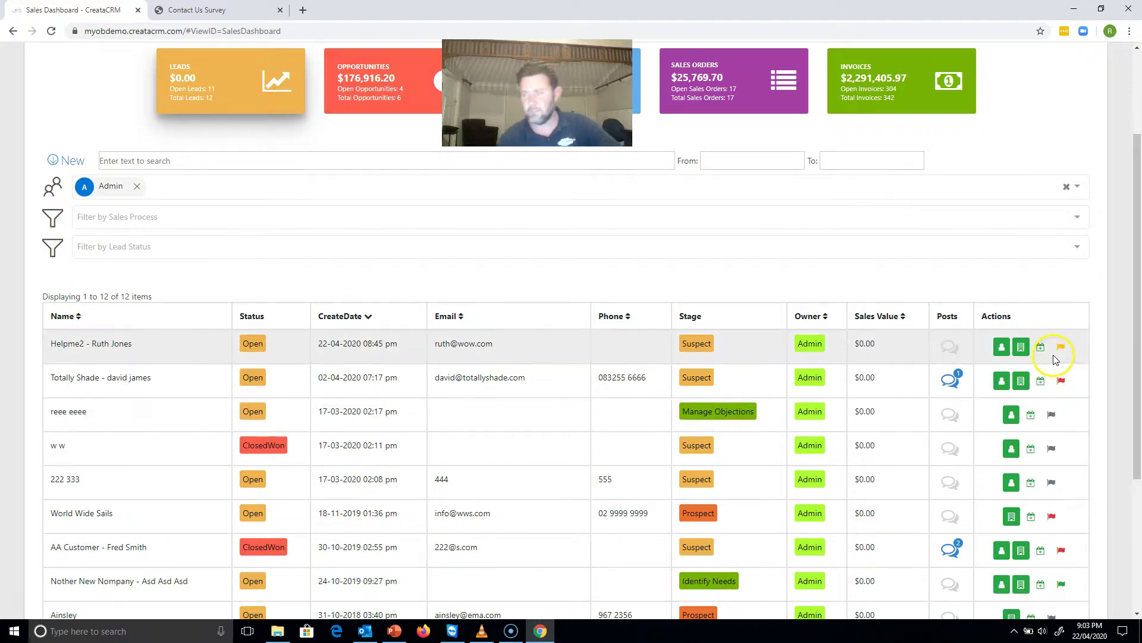
Step: Mark both overdue tasks on Totally Shade as completed
{"action": "left_click", "coordinate": [1061, 384]}
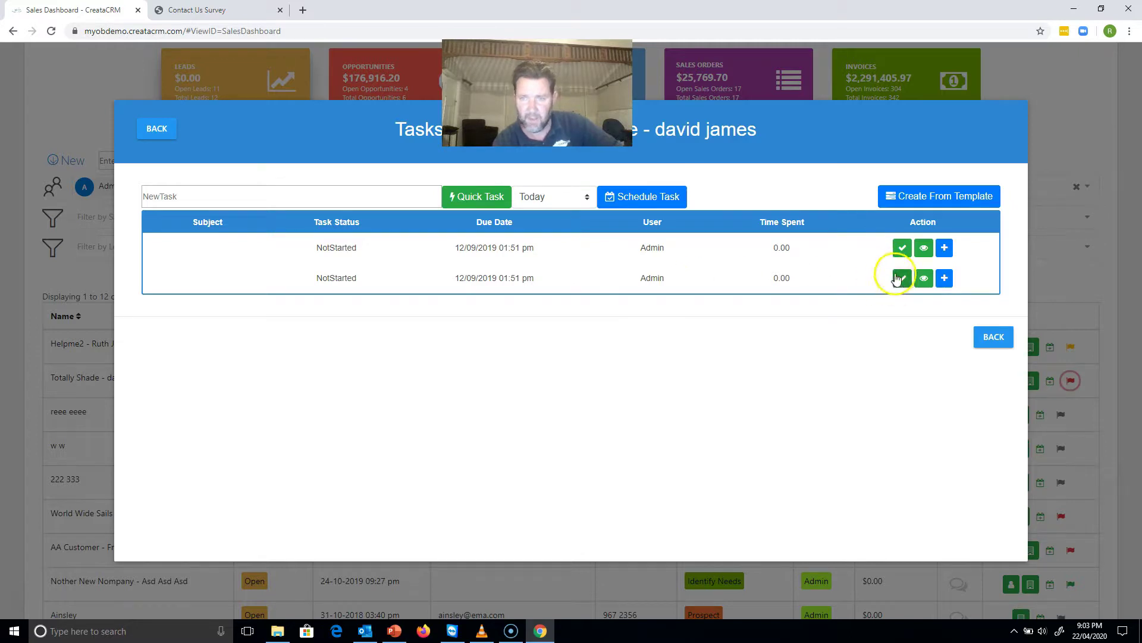
{"action": "left_click", "coordinate": [903, 248]}
{"action": "left_click", "coordinate": [902, 278]}
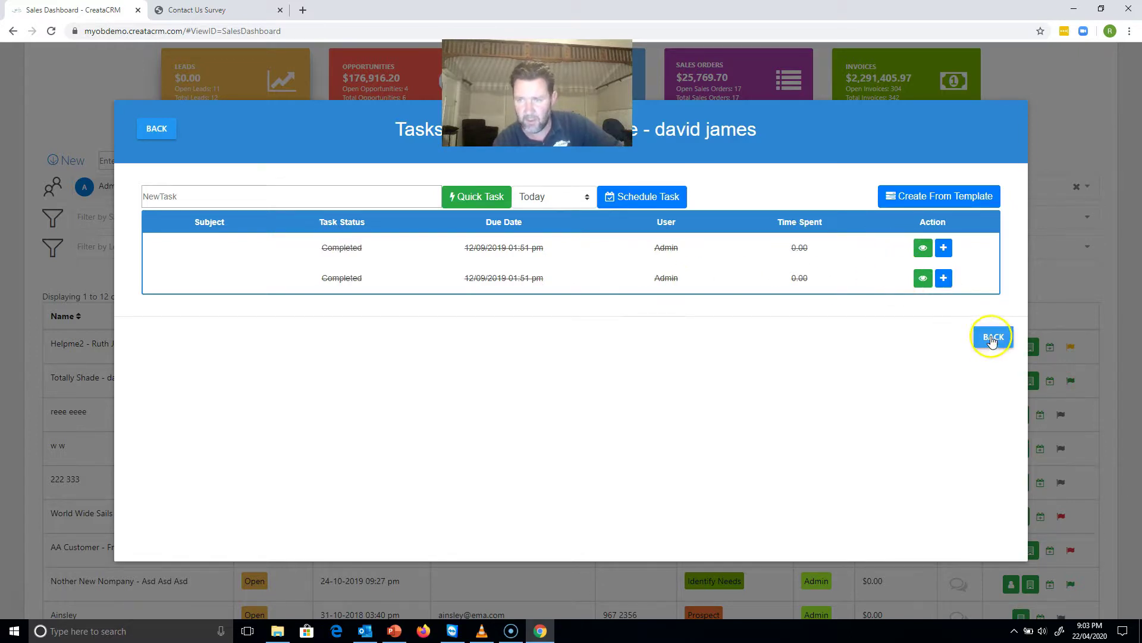
{"action": "left_click", "coordinate": [993, 336]}
Step: Open and close the World Wide Sails task list to review it
{"action": "mouse_move", "coordinate": [1059, 385]}
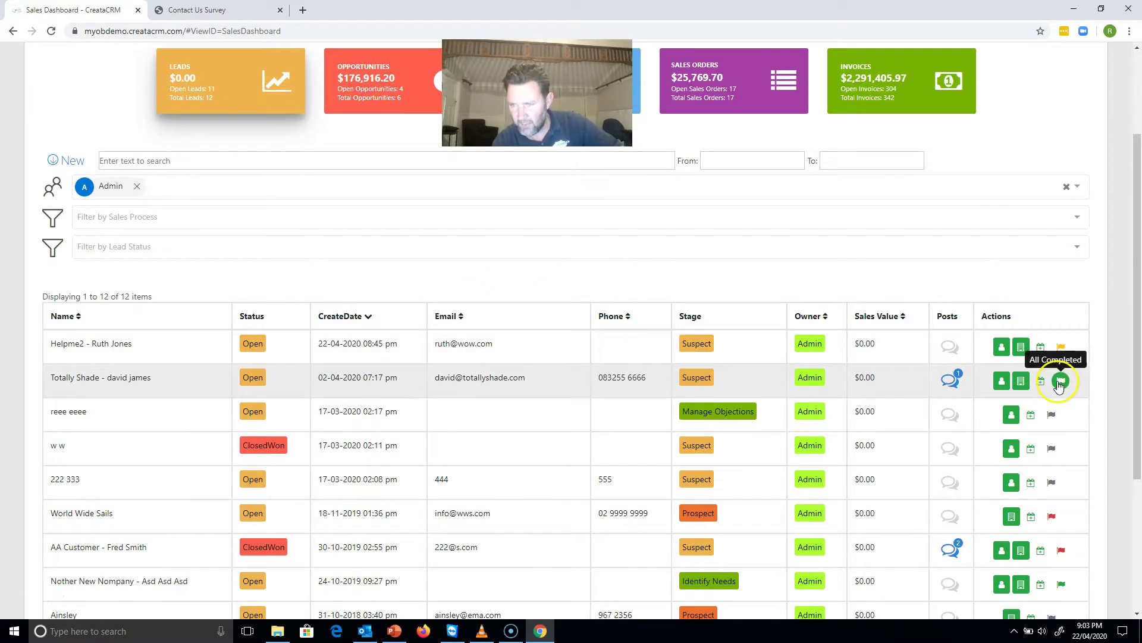
{"action": "left_click", "coordinate": [1052, 518]}
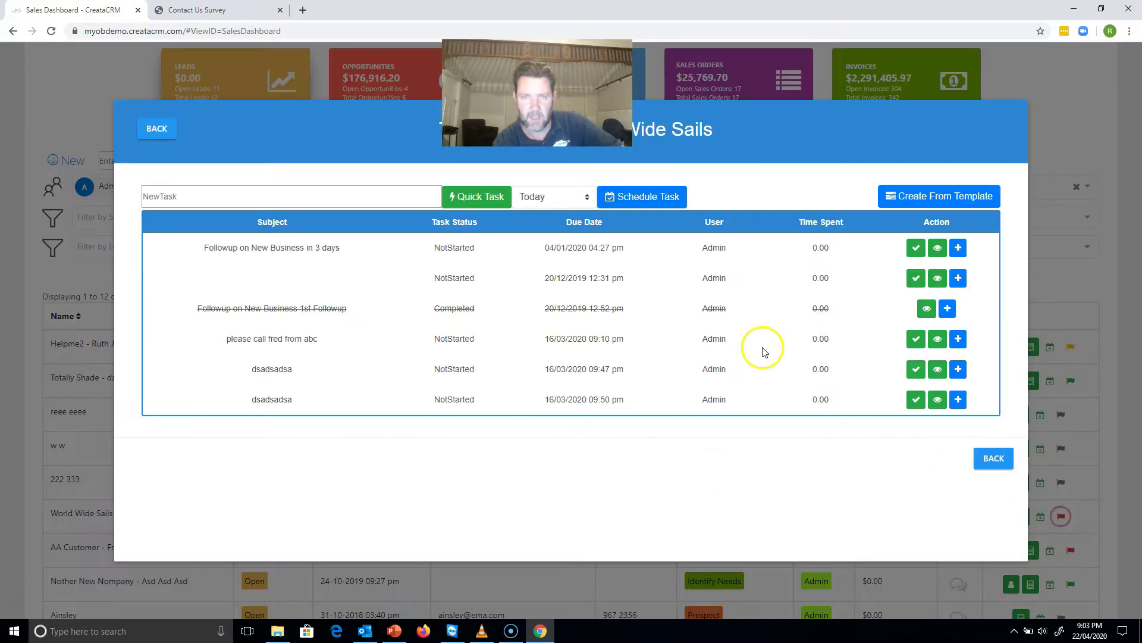
{"action": "left_click", "coordinate": [157, 129]}
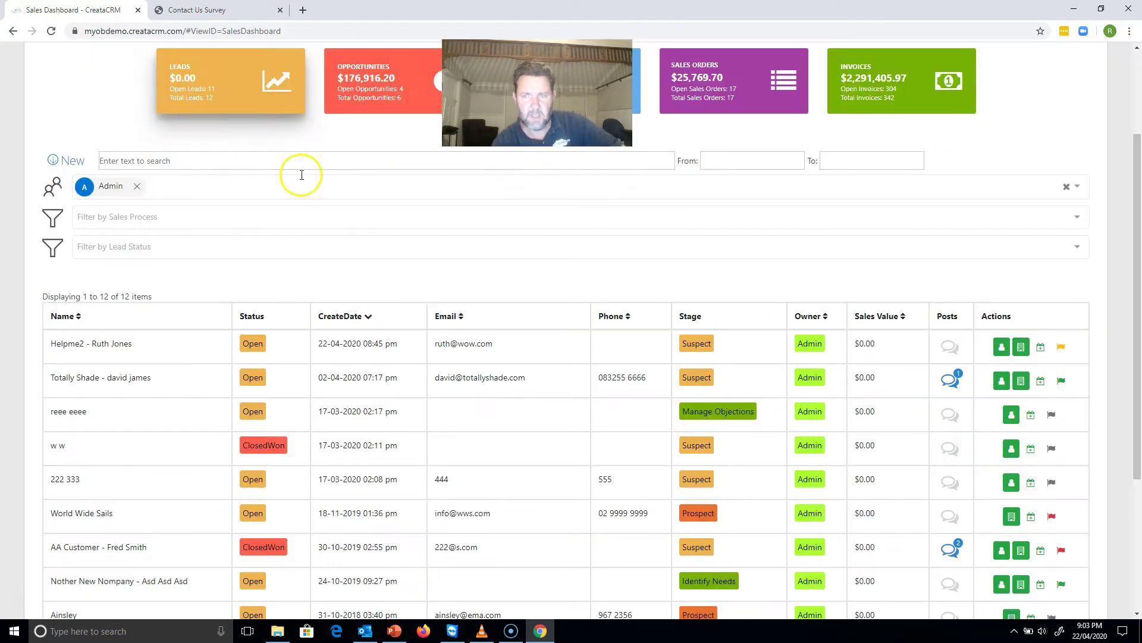